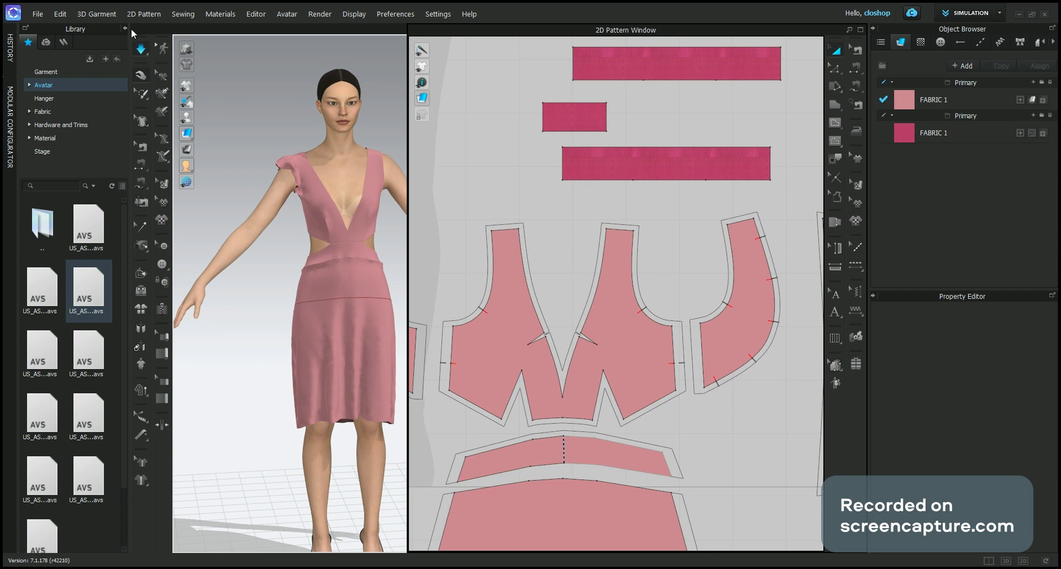
Step: Collapse the Library and select the front bodice pattern, followed by the lower long magenta strip pattern
click(123, 29)
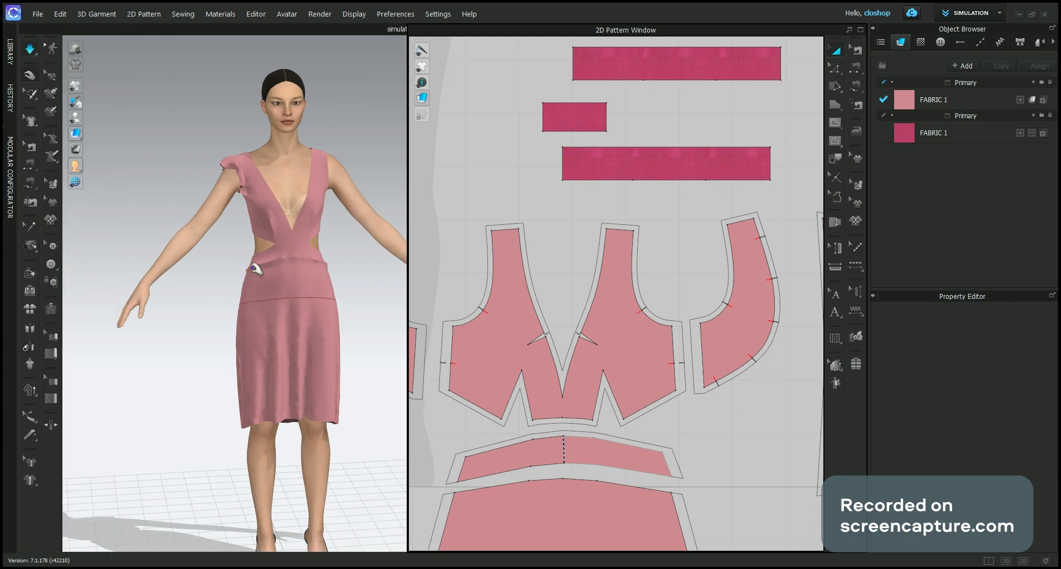
click(578, 331)
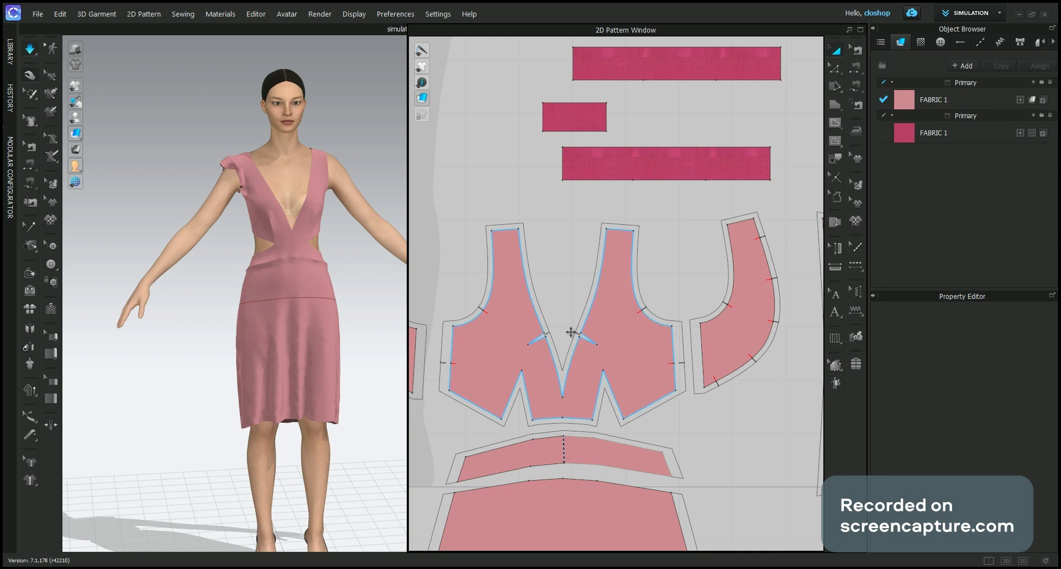
click(506, 337)
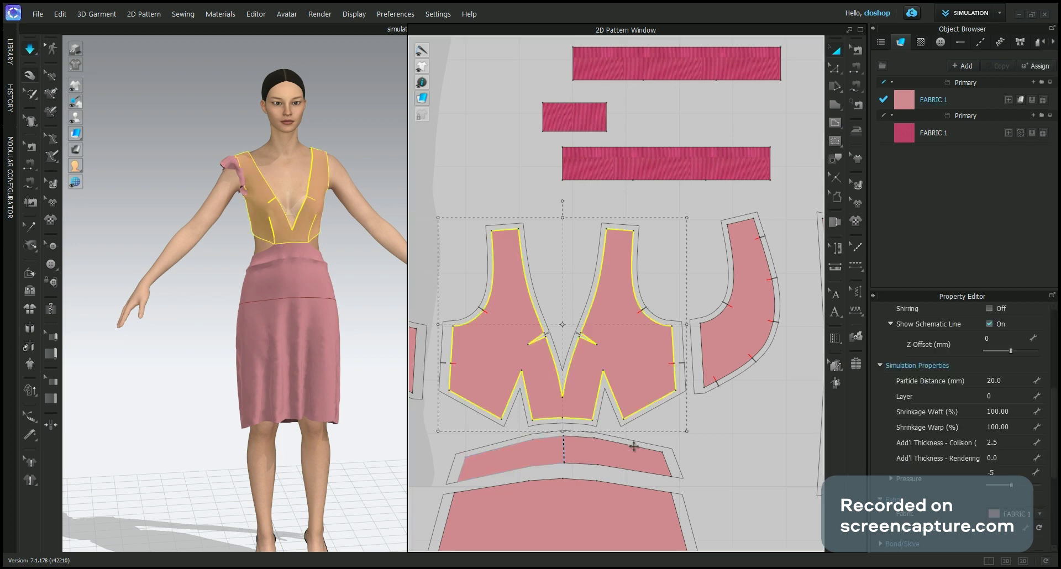
click(625, 164)
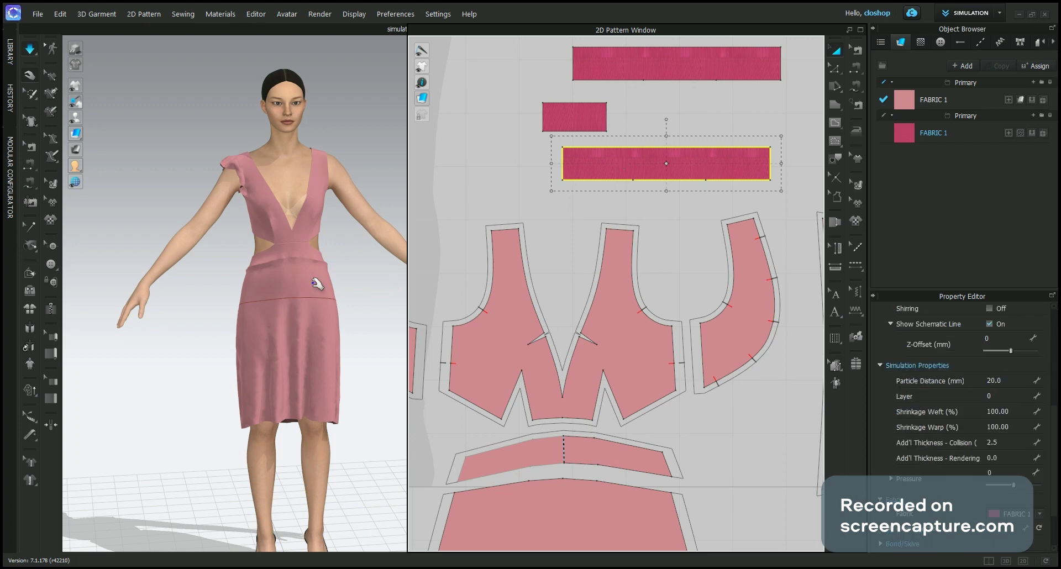
Step: Examine the 3D dress on the avatar from several angles, including the shoulder ruffle, side cut-outs and waist
scroll(263, 238, up, 3)
right_drag(202, 239, 258, 247)
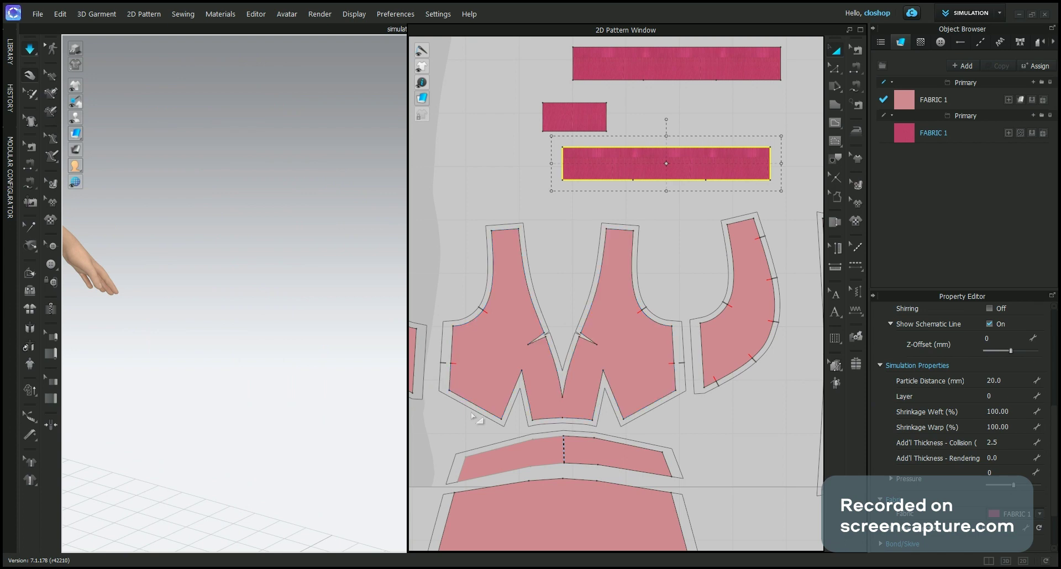
scroll(100, 302, down, 4)
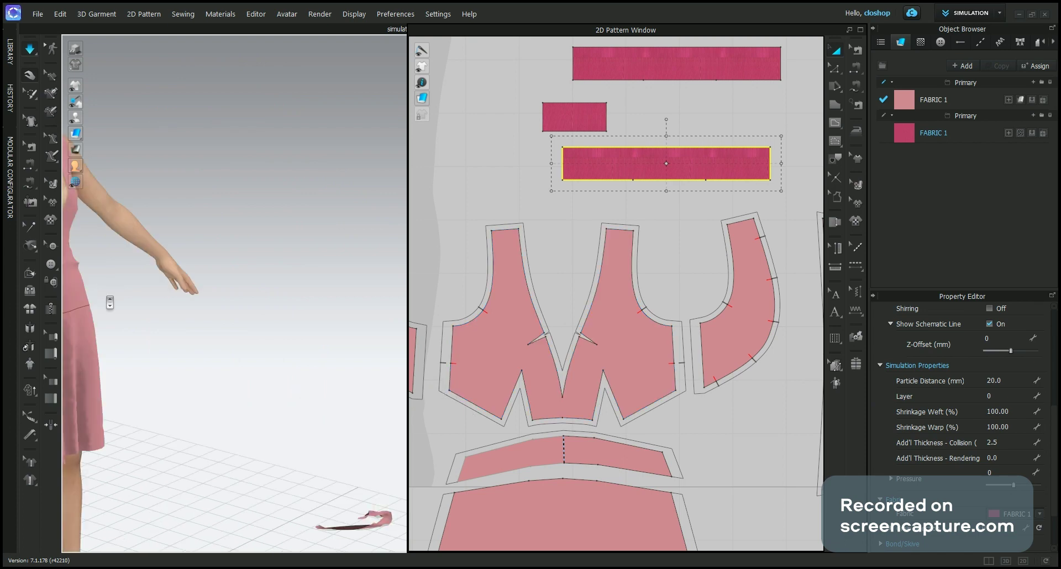
scroll(160, 287, down, 1)
right_drag(215, 256, 183, 221)
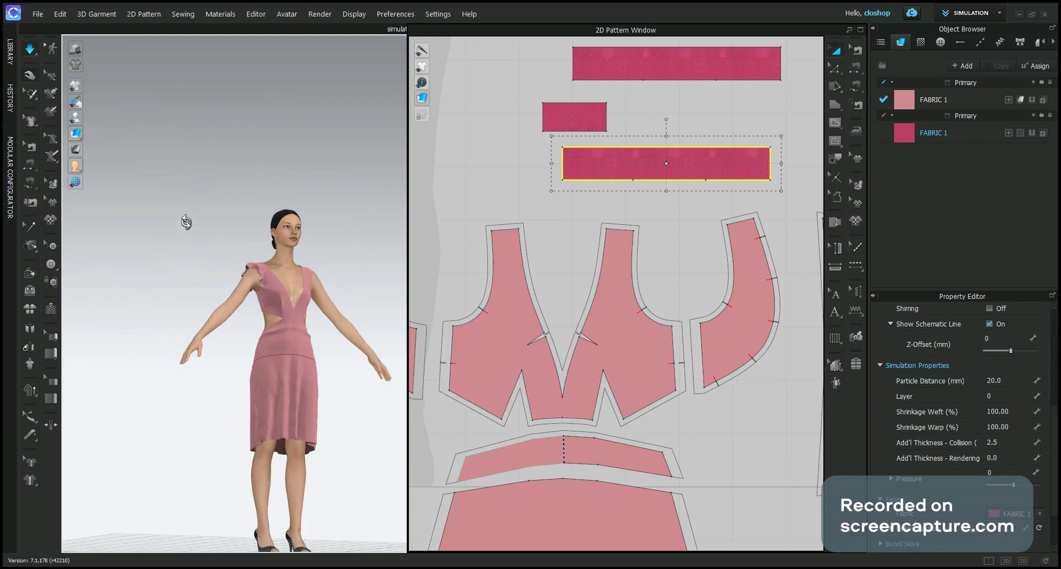
scroll(304, 314, up, 5)
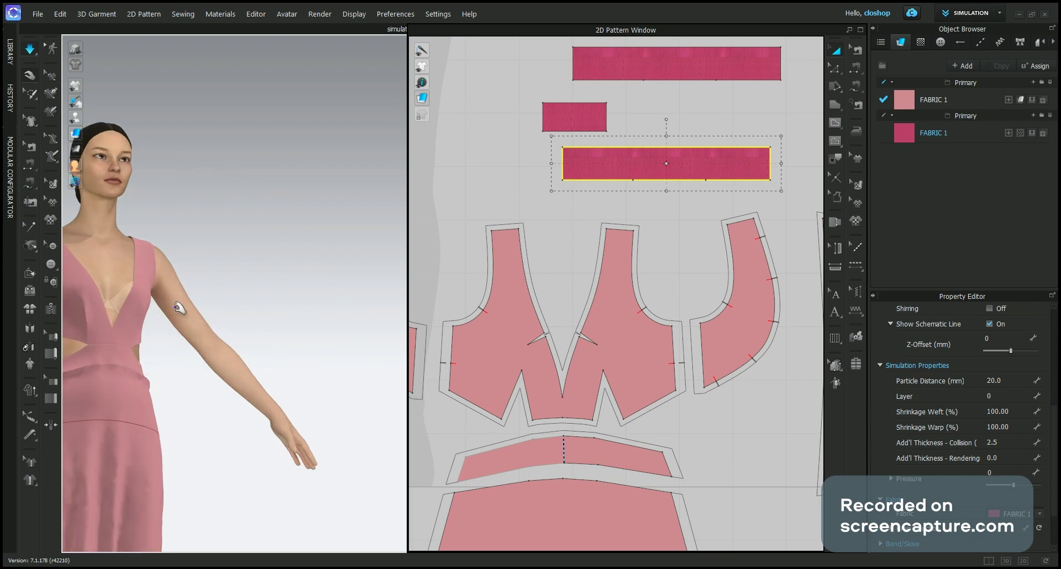
middle_drag(216, 318, 244, 319)
right_drag(216, 344, 247, 348)
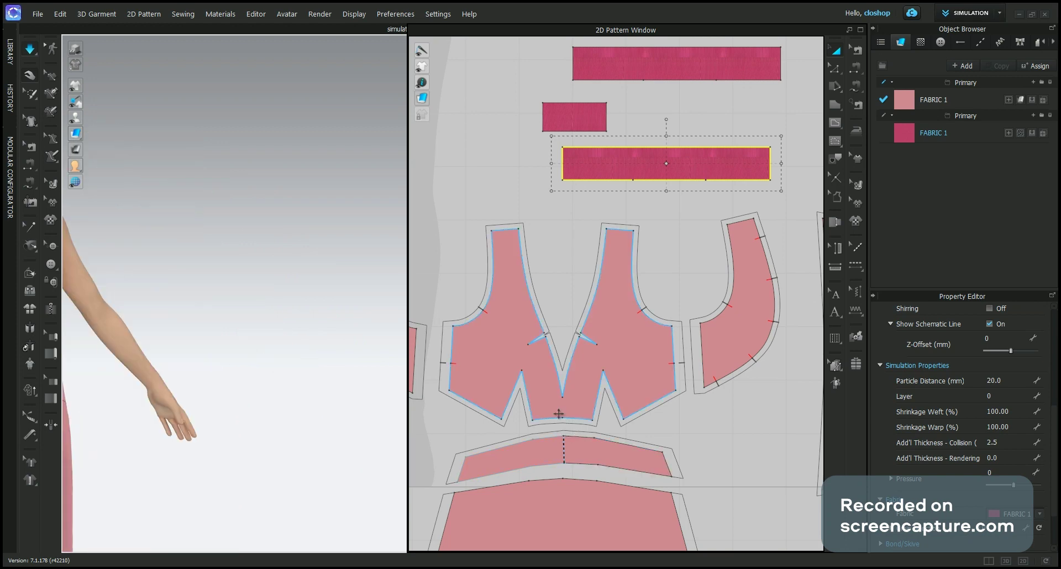
scroll(274, 413, down, 4)
middle_drag(236, 418, 302, 419)
right_drag(223, 362, 215, 290)
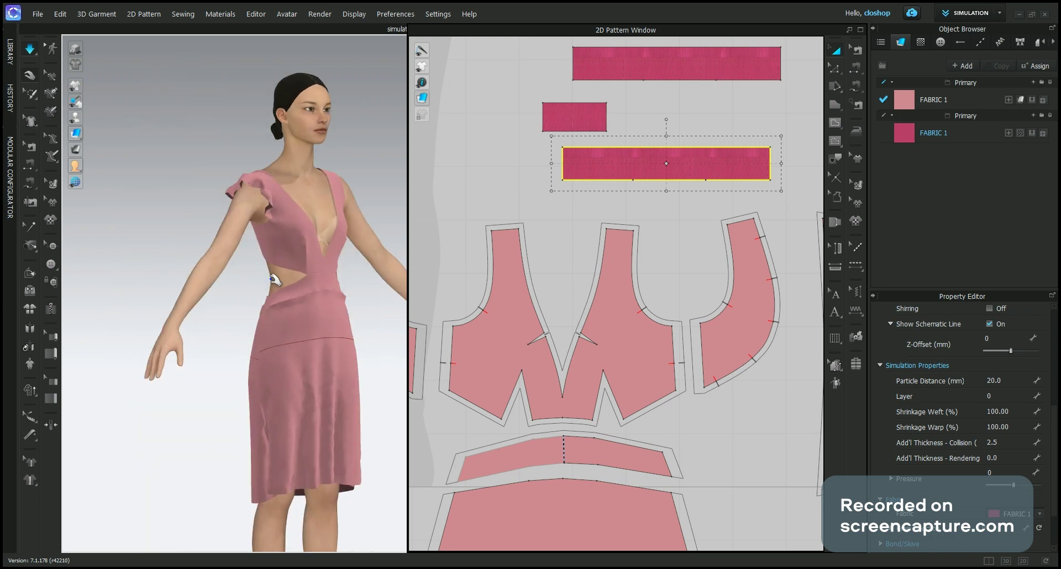
middle_drag(326, 272, 253, 282)
scroll(257, 283, up, 4)
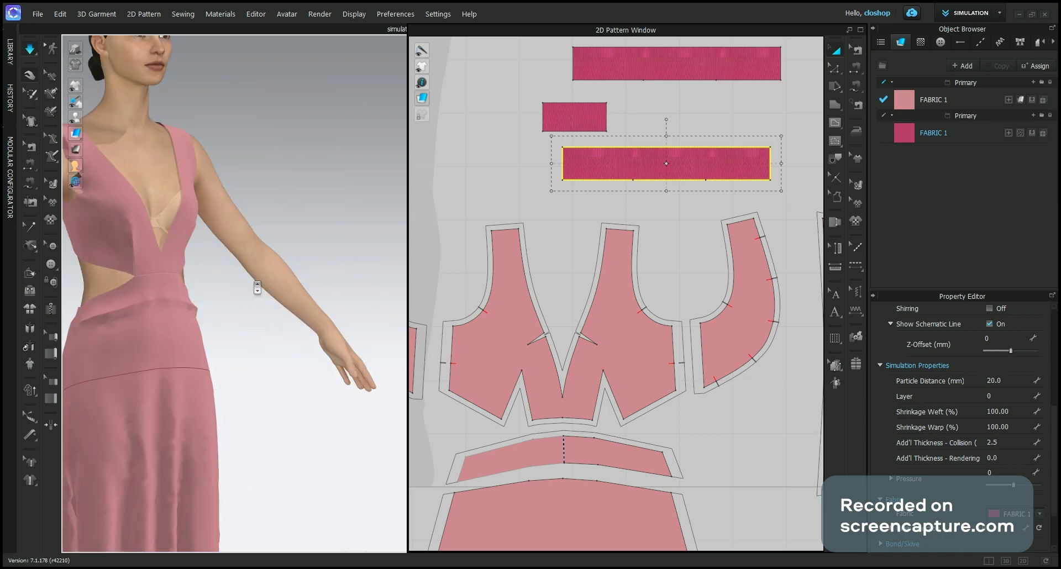
scroll(278, 276, down, 3)
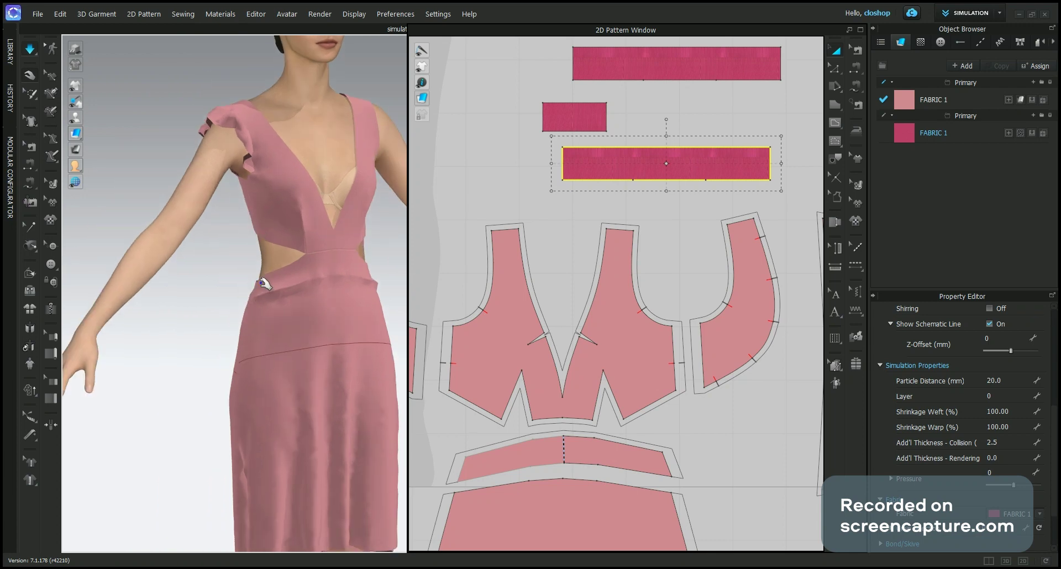
scroll(282, 286, up, 4)
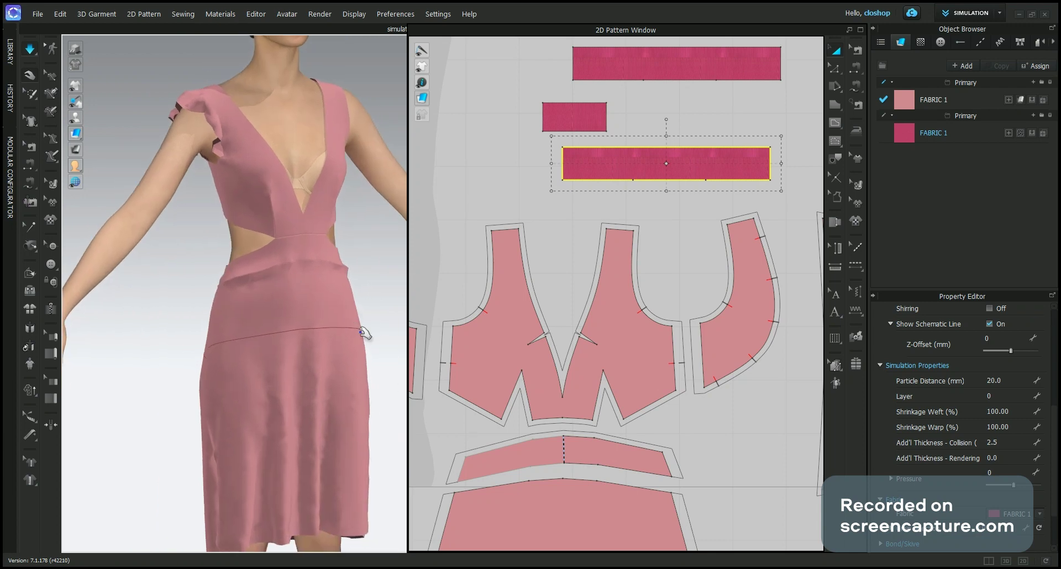
scroll(362, 330, down, 2)
scroll(362, 330, down, 3)
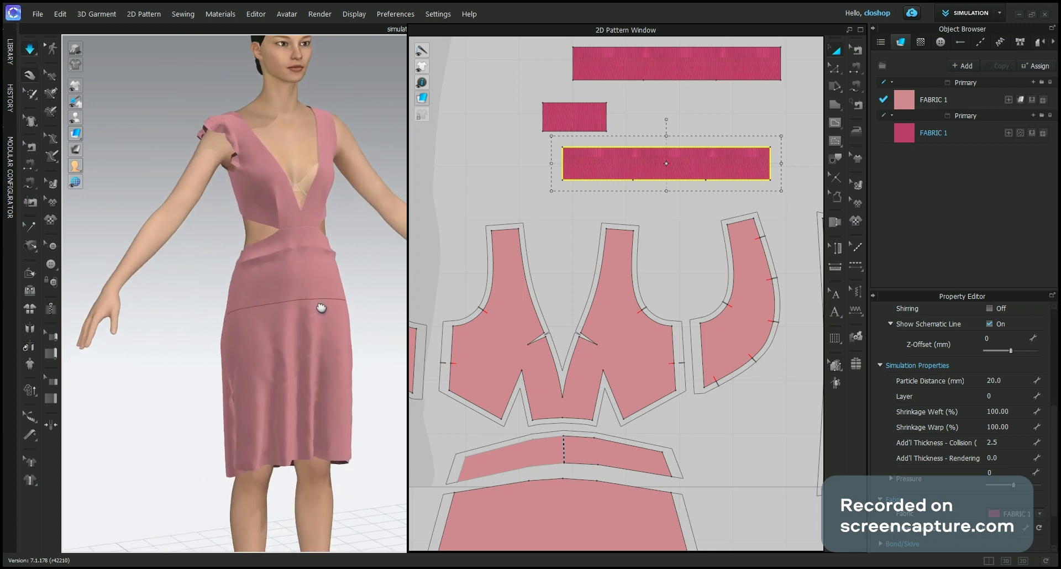
Step: Select the large magenta skirt panel and activate it so it simulates on the avatar
scroll(694, 426, down, 4)
scroll(693, 427, down, 4)
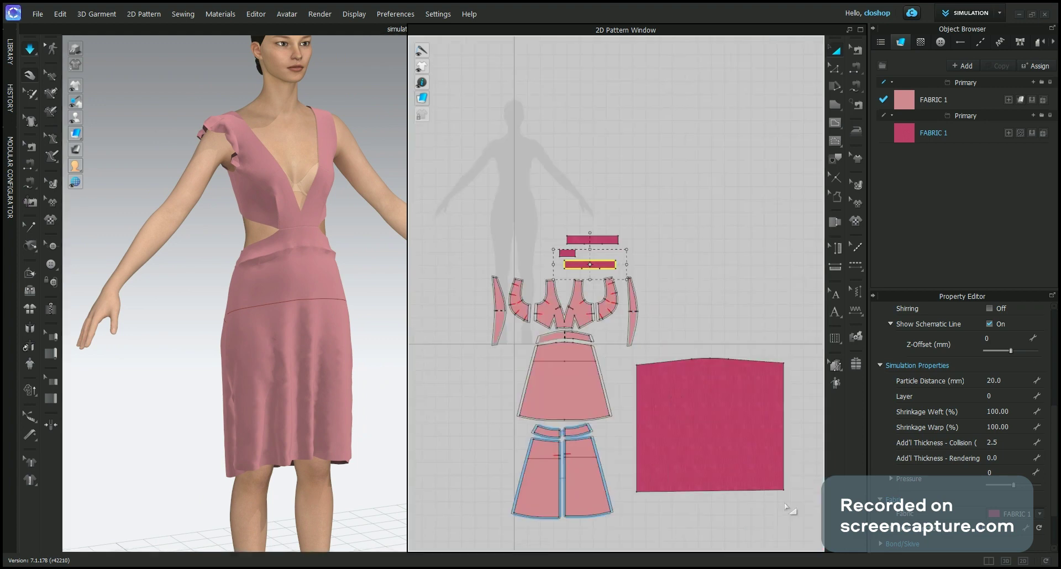
click(723, 451)
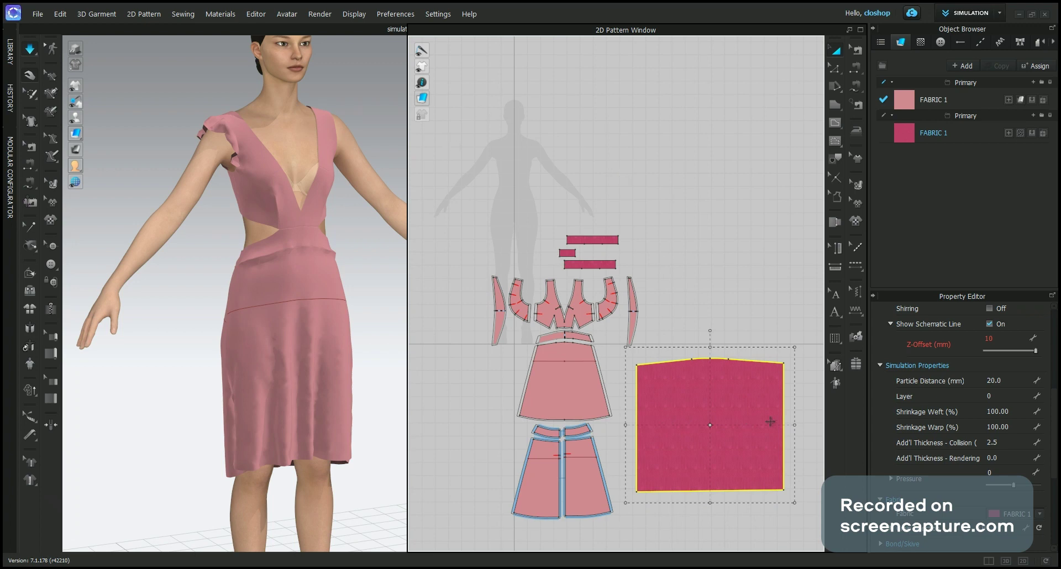
click(703, 329)
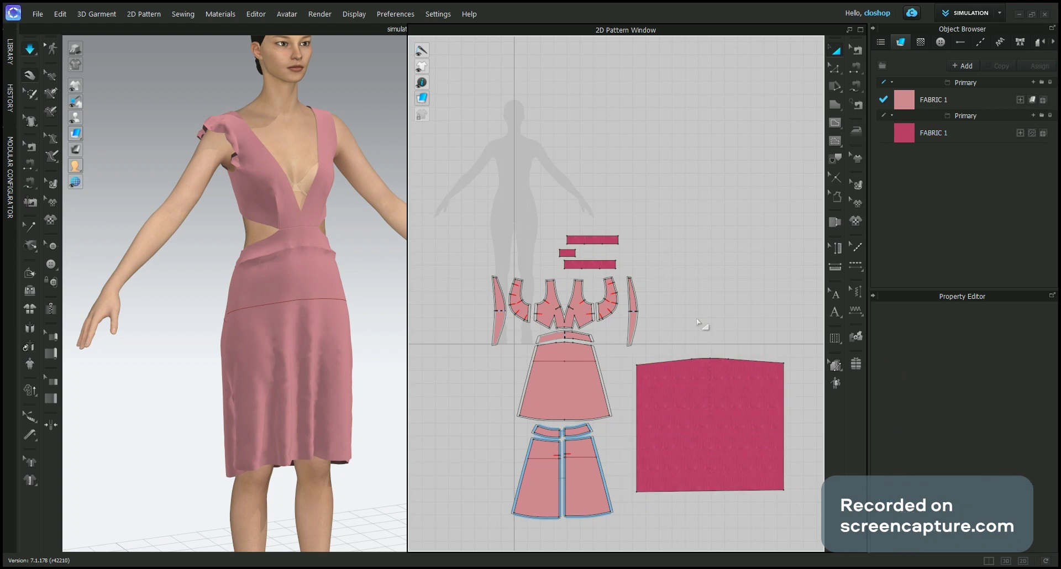
click(679, 422)
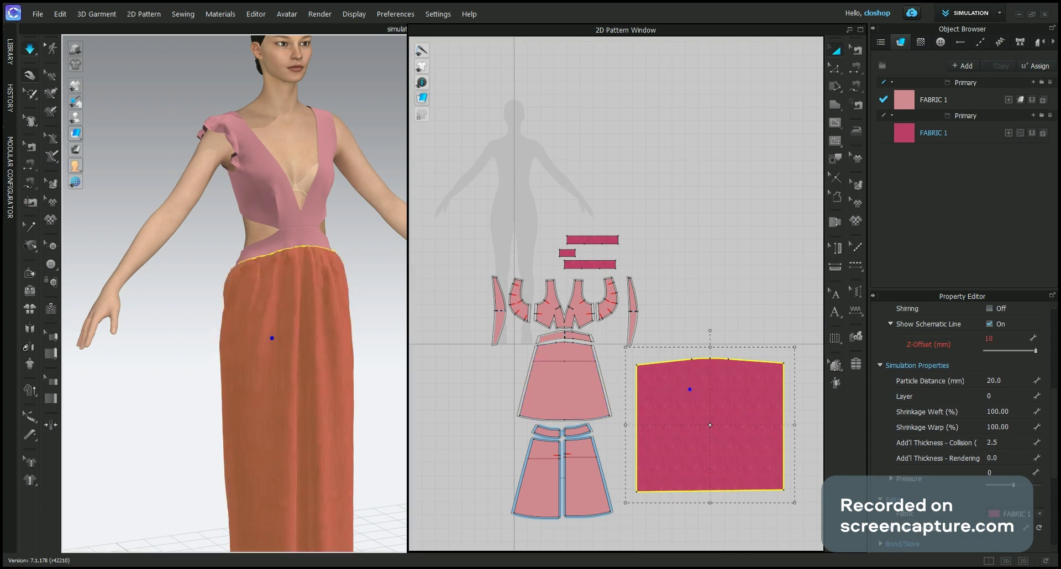
Step: Undo the skirt panel's drape back to its arrangement around the avatar and simulate the garment again
key(space)
key(ctrl+z)
right_drag(258, 367, 395, 346)
right_drag(217, 384, 340, 409)
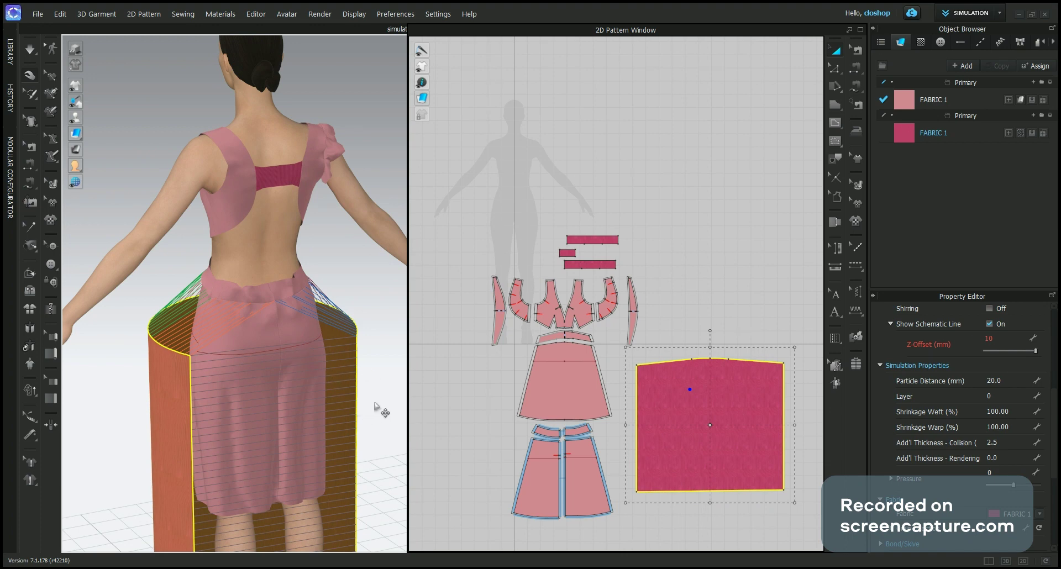
right_drag(382, 412, 286, 275)
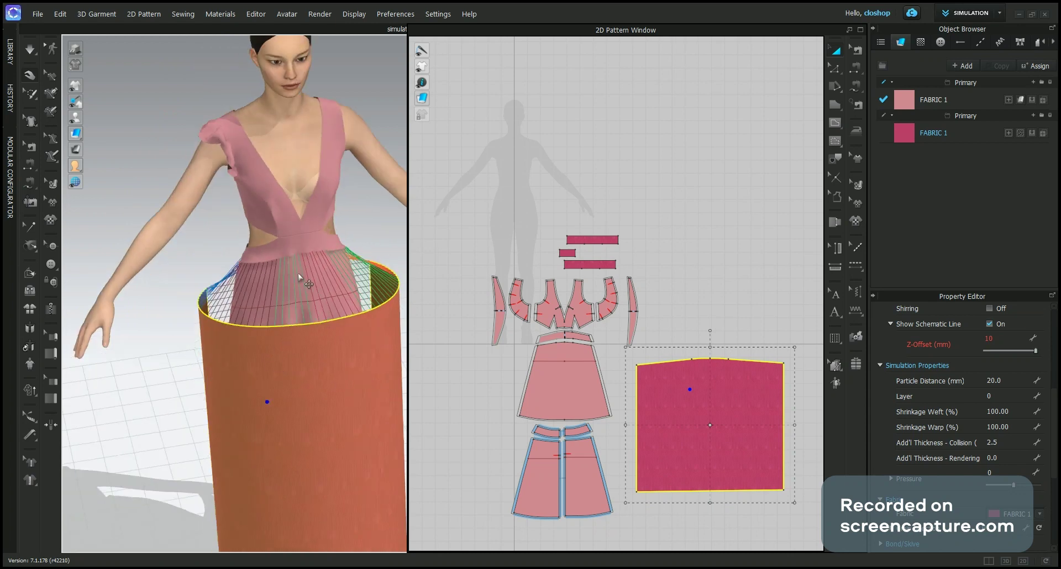
click(35, 48)
click(30, 50)
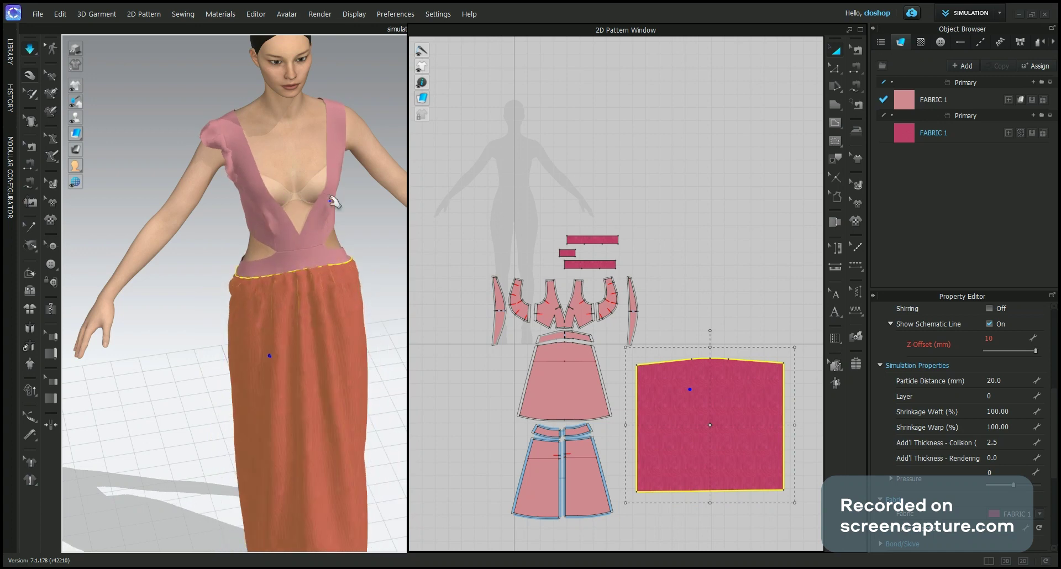
Step: Pull the front bodice upward while simulating and check how it settles above the draped skirt
drag(329, 199, 303, 151)
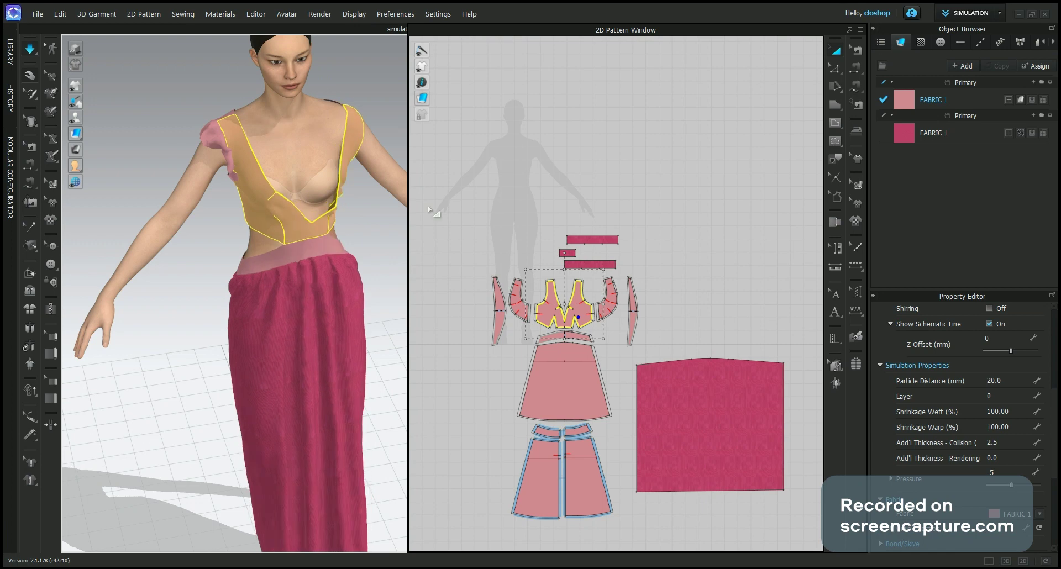
scroll(379, 214, down, 2)
right_drag(379, 214, 344, 141)
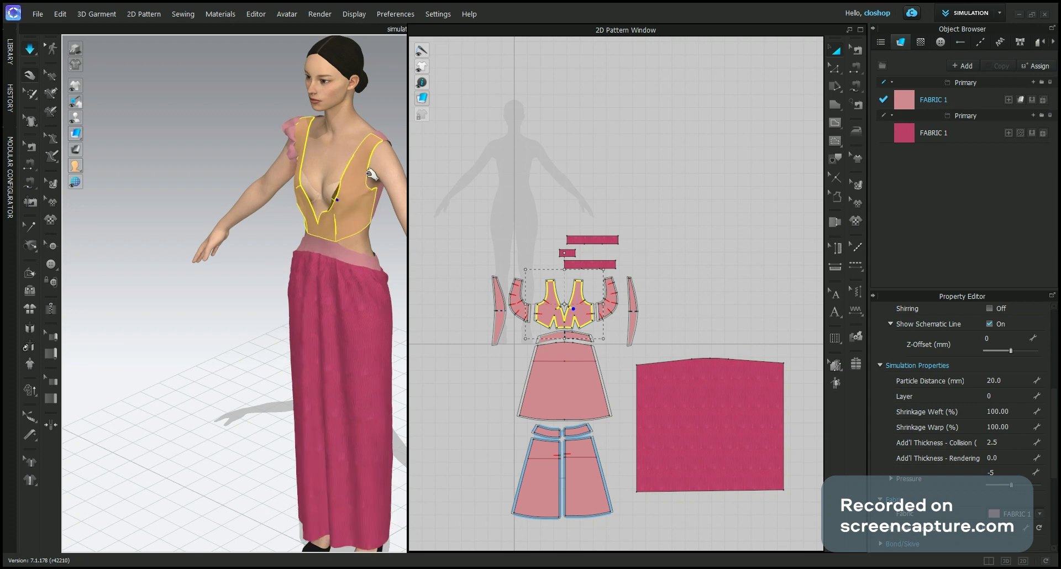
right_drag(273, 275, 342, 253)
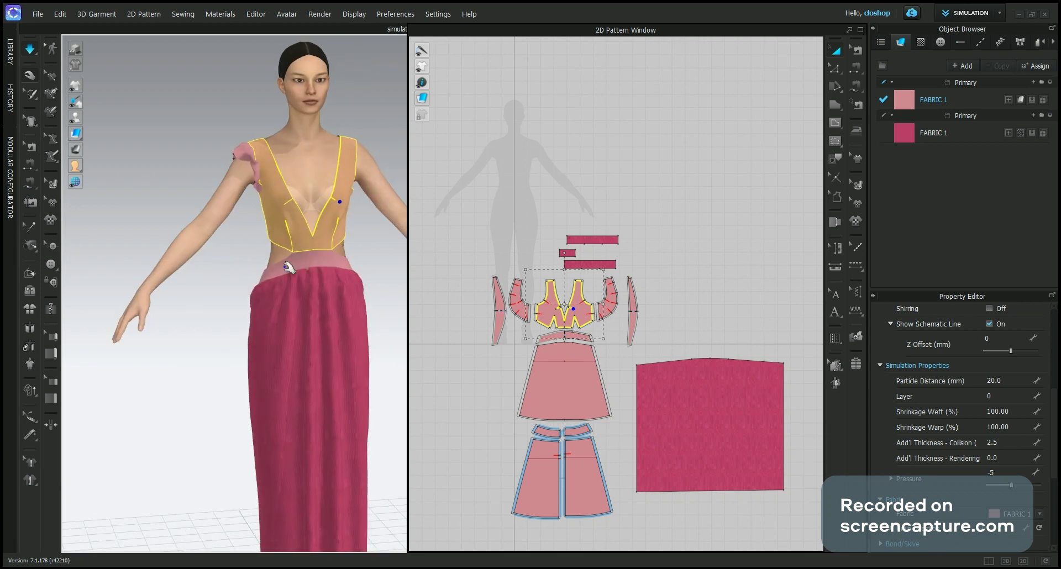
scroll(285, 260, up, 6)
click(311, 209)
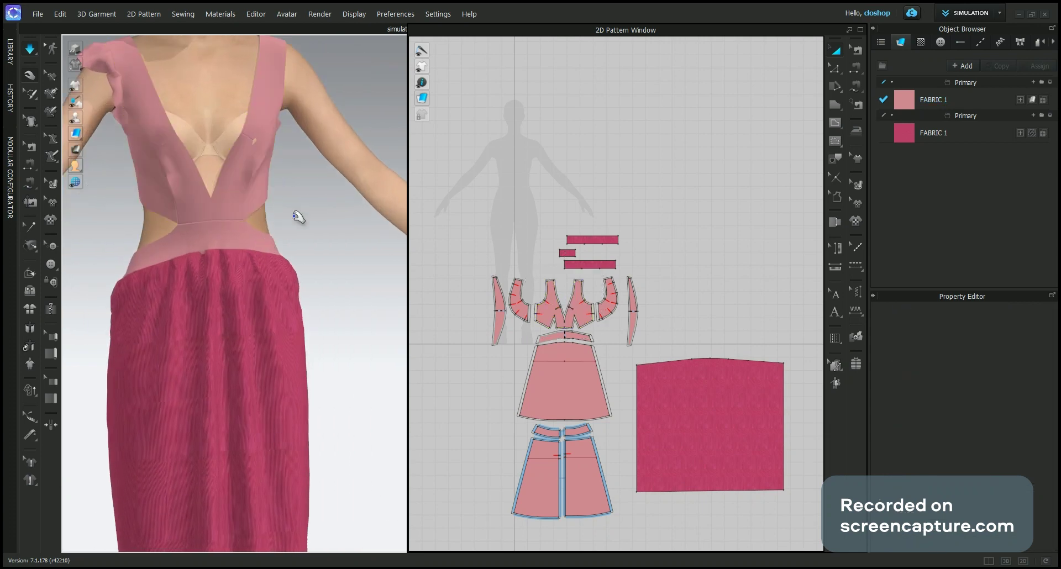
scroll(374, 258, up, 4)
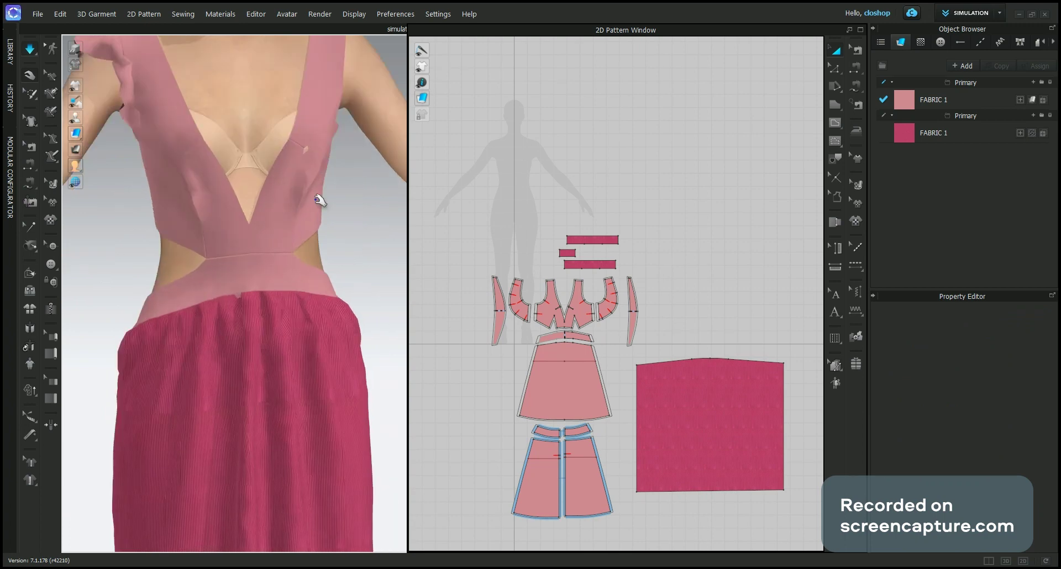
scroll(336, 229, down, 3)
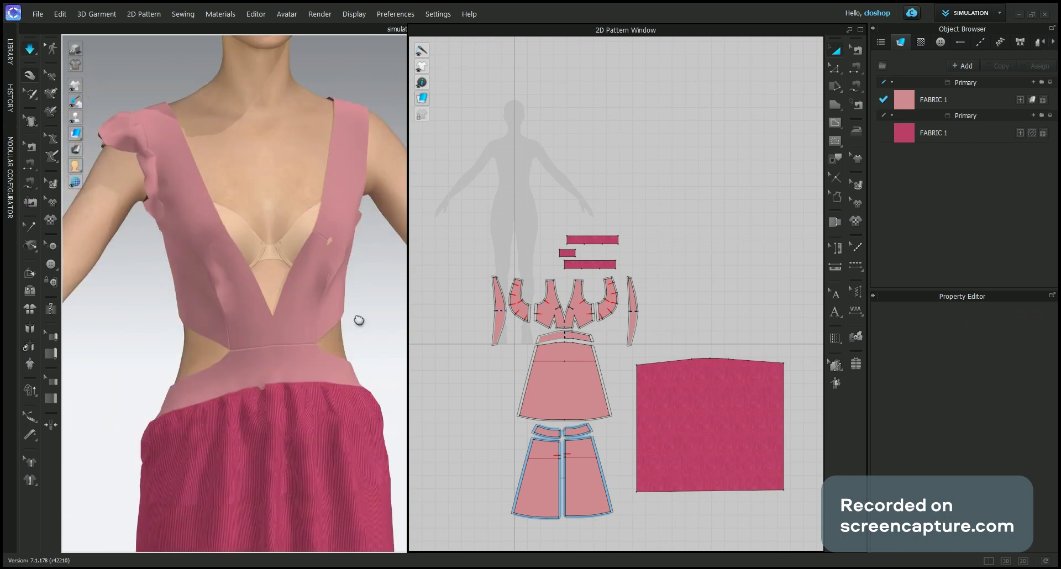
Step: Tug both sides of the front bodice upward during simulation to straighten the V-neckline, and clear the selection
click(218, 241)
drag(243, 196, 246, 177)
drag(315, 247, 310, 193)
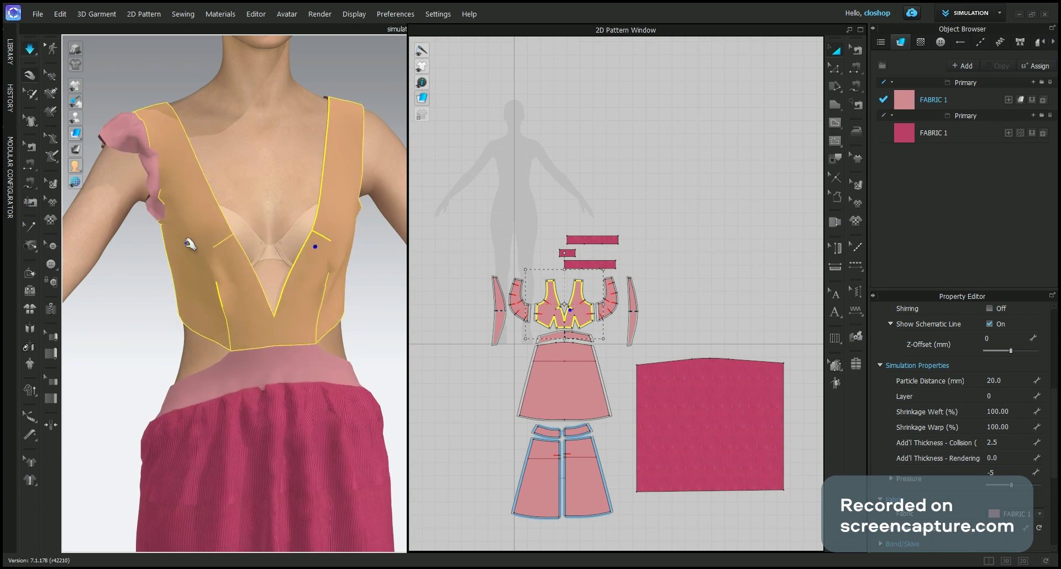
click(250, 197)
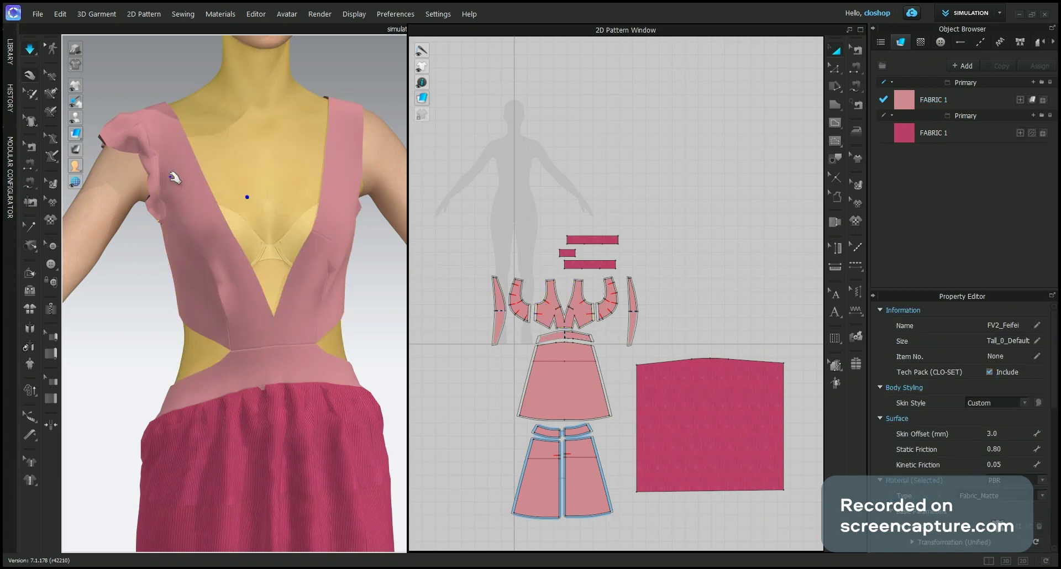
drag(200, 216, 237, 181)
click(250, 194)
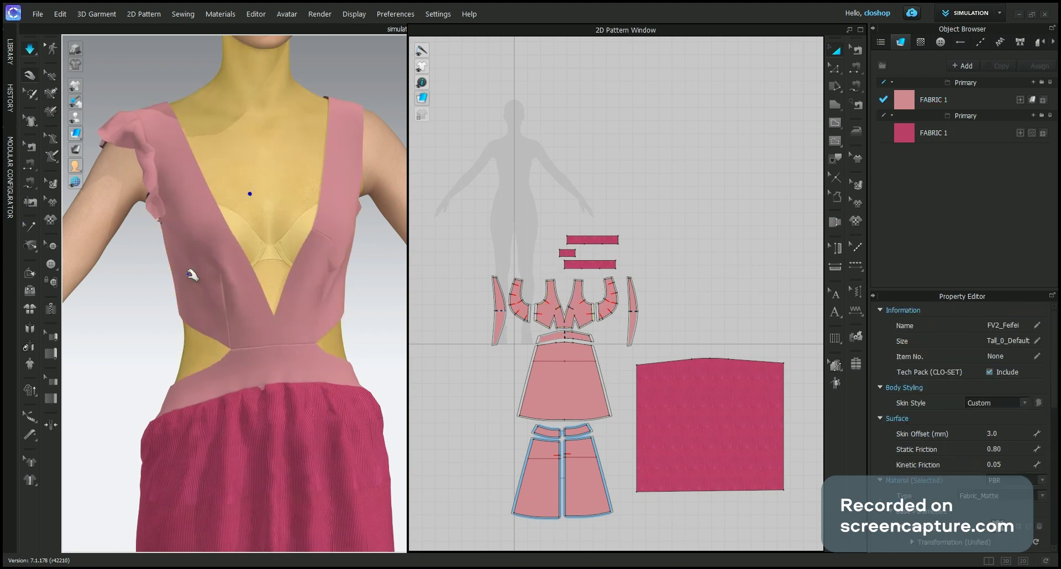
click(151, 283)
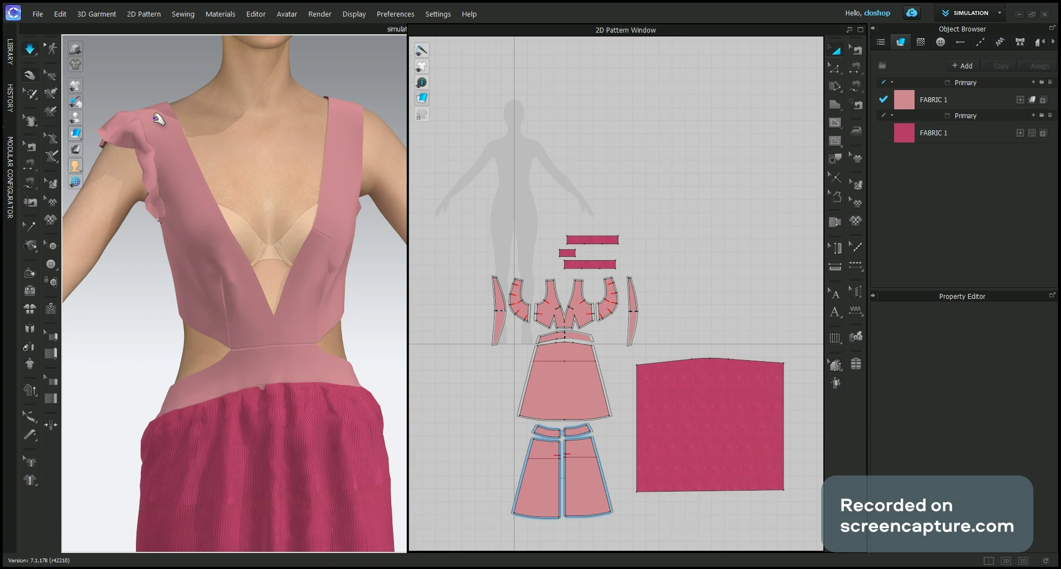
Step: Inspect the bodice patterns in the 2D layout and select the long magenta strip directly above them
scroll(558, 318, up, 2)
scroll(558, 318, up, 5)
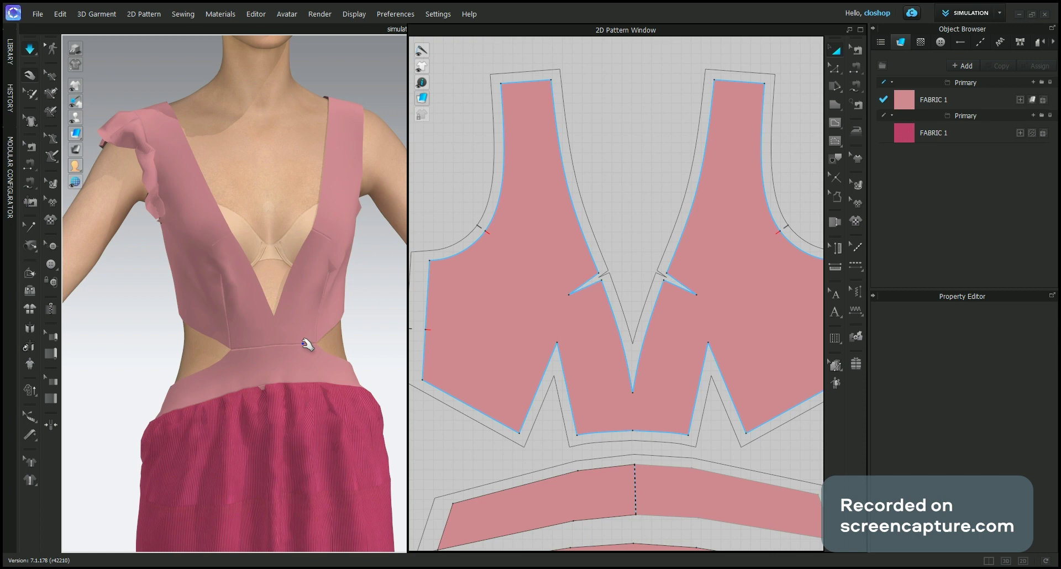
scroll(563, 354, down, 4)
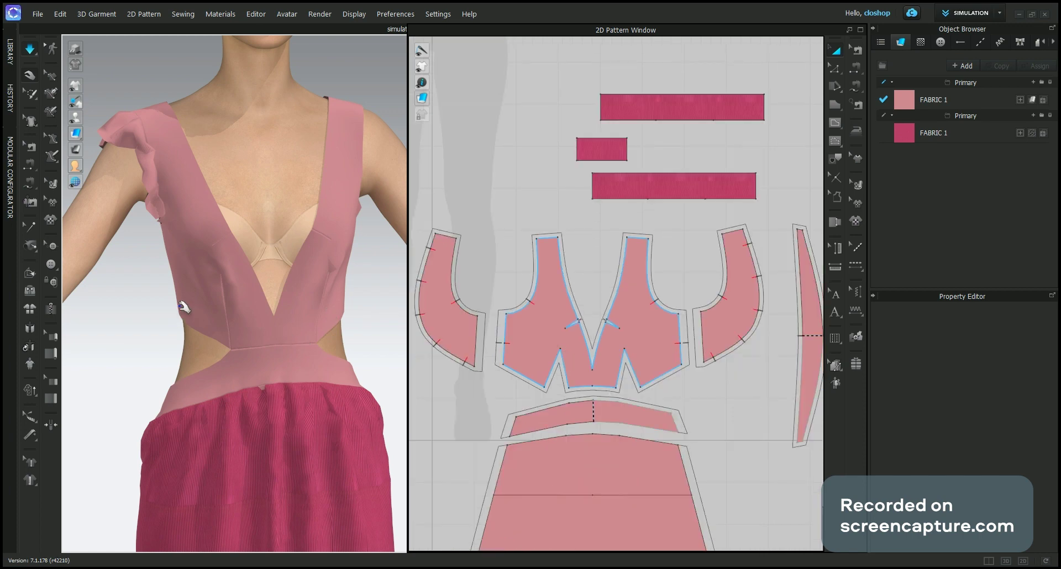
click(632, 173)
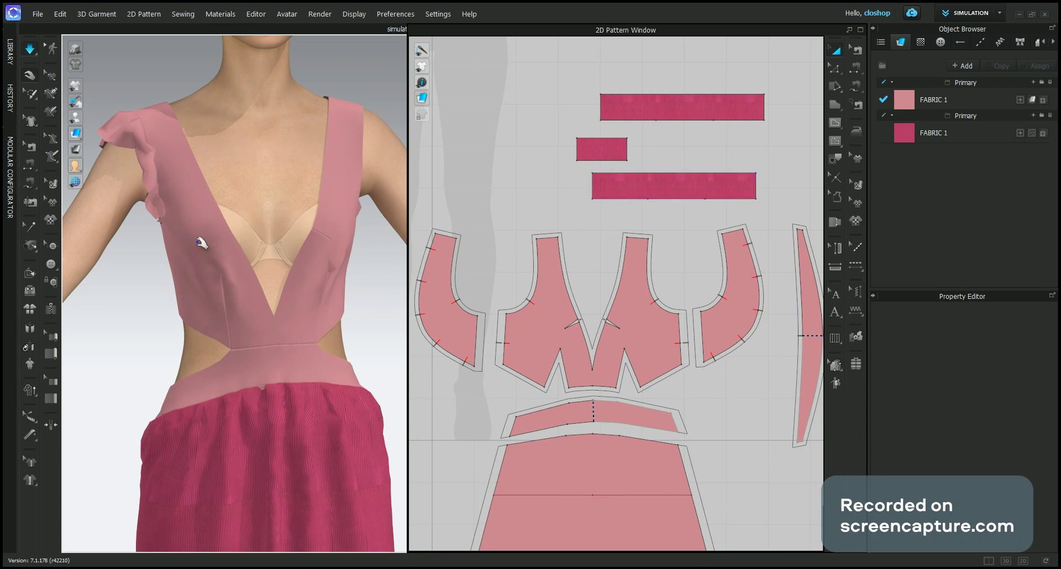
click(623, 191)
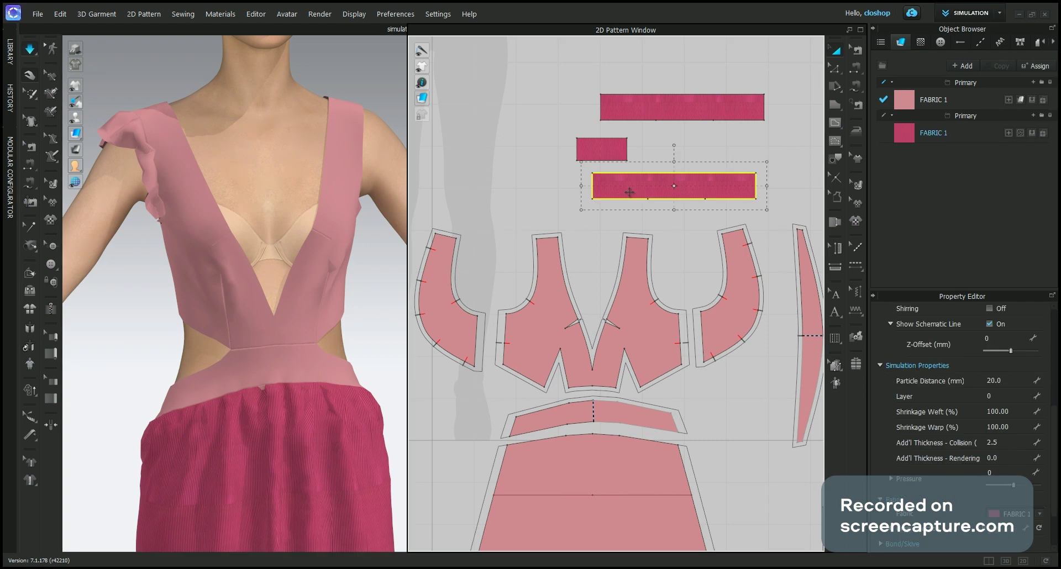
Step: Sew the lower long strip's right end to the front bodice's lower right side edge and its left end to the waistband's left side edge
key(n)
click(477, 331)
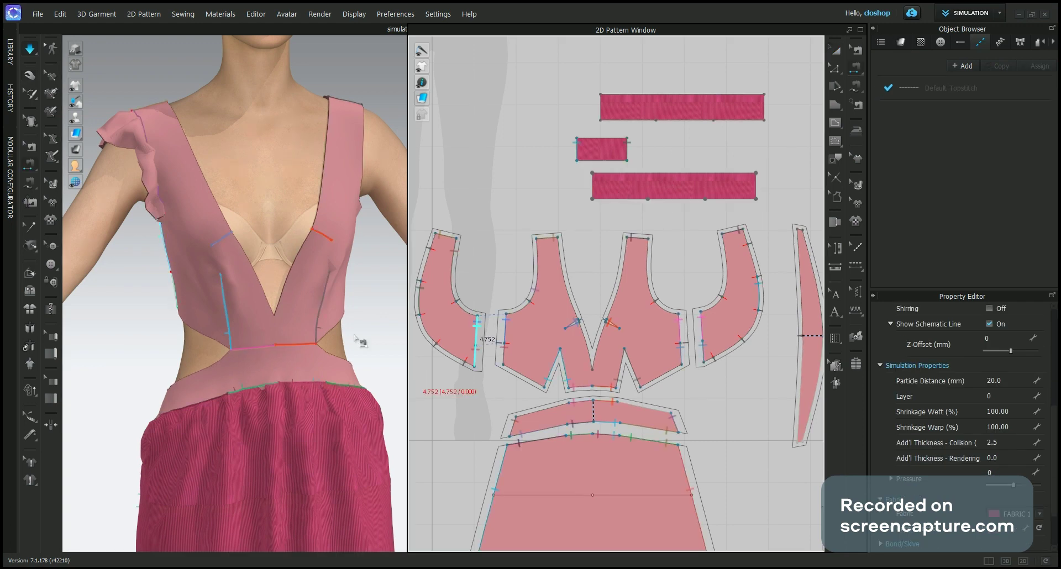
mouse_move(358, 330)
right_down()
mouse_move(329, 332)
mouse_move(346, 327)
right_up()
middle_drag(337, 325, 223, 304)
scroll(362, 310, down, 5)
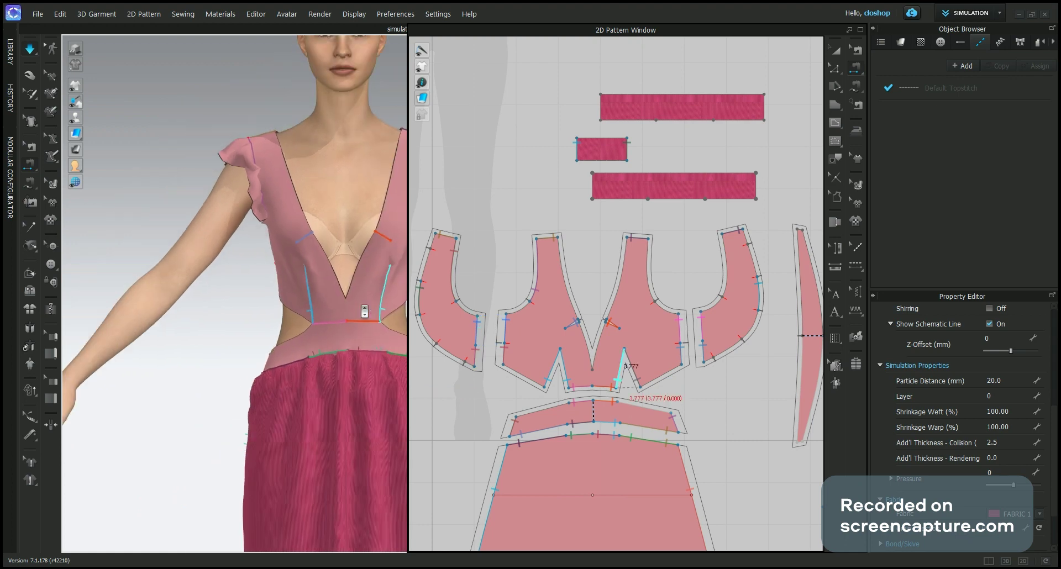
right_drag(378, 297, 276, 303)
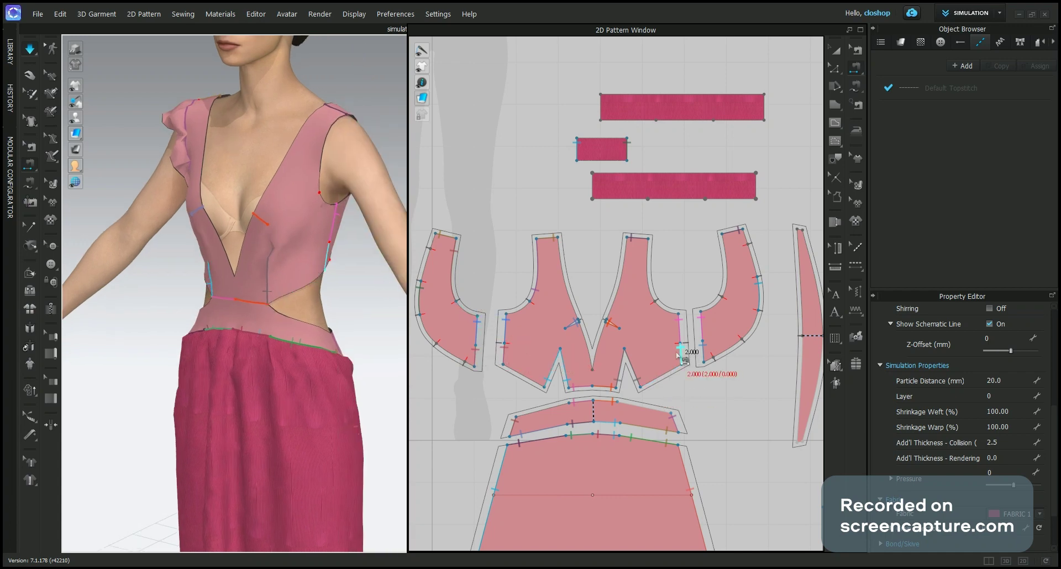
scroll(679, 353, up, 3)
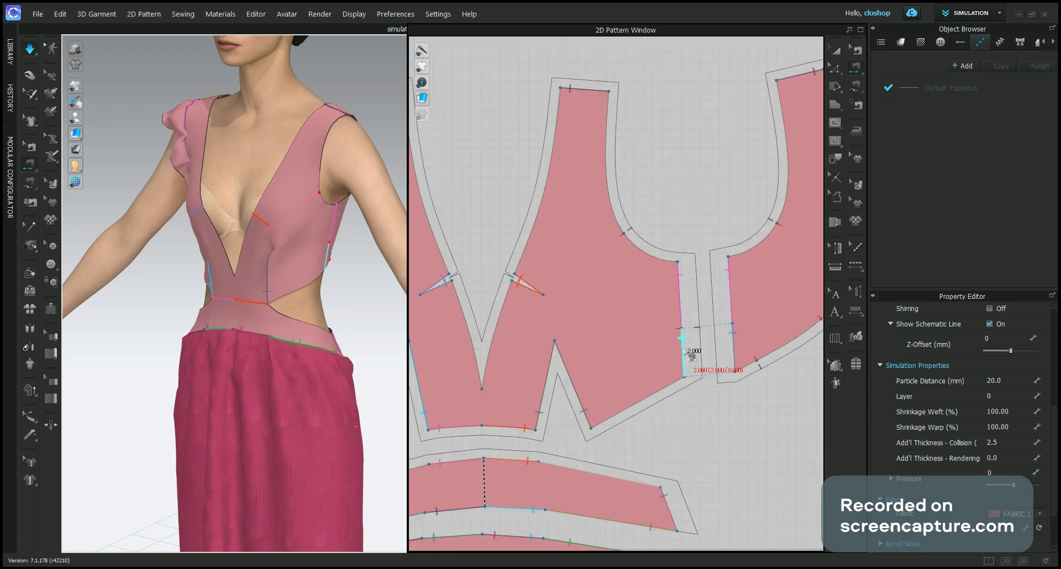
scroll(684, 350, down, 3)
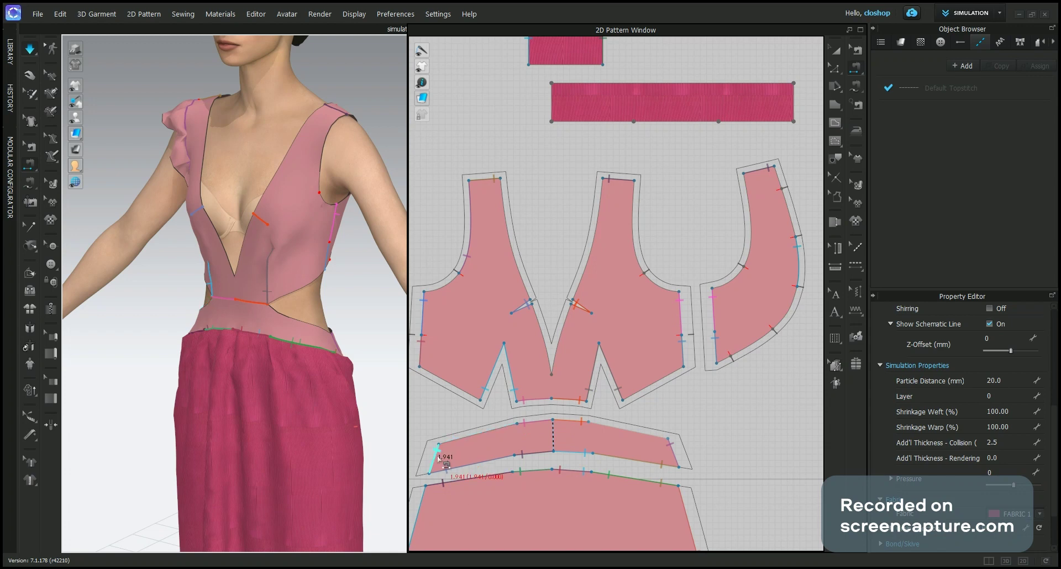
click(794, 105)
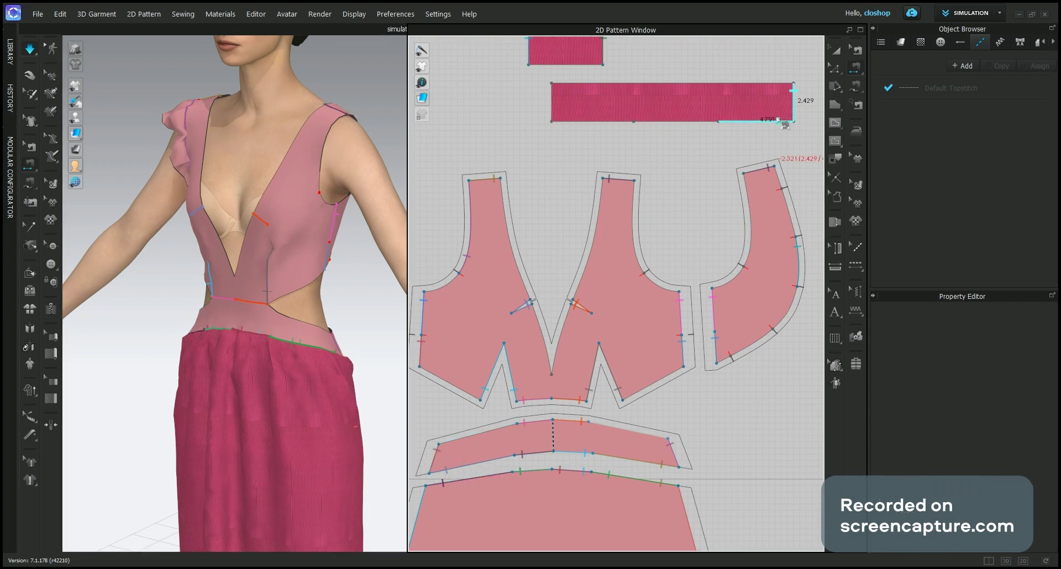
click(687, 347)
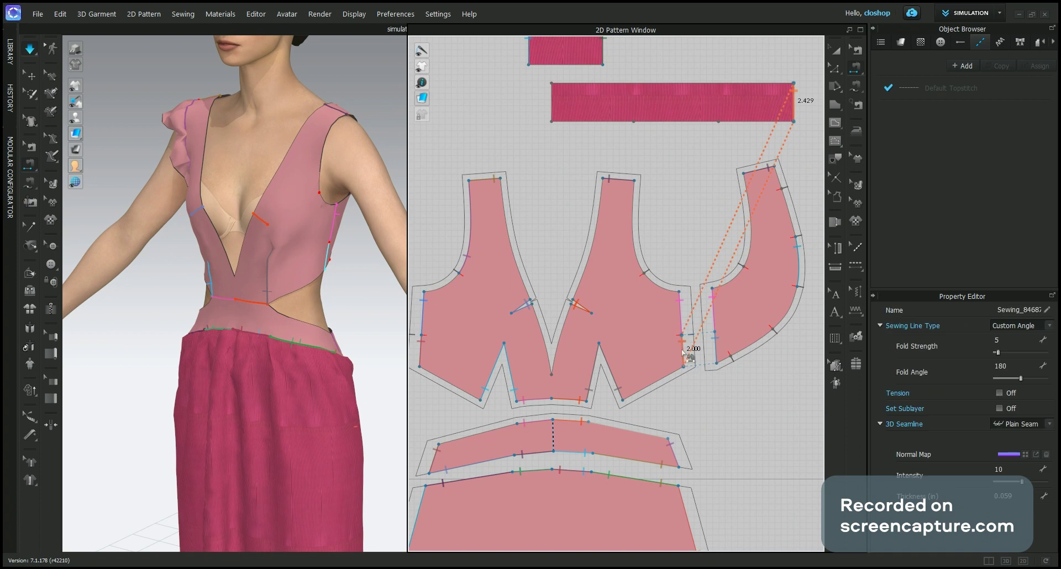
click(550, 102)
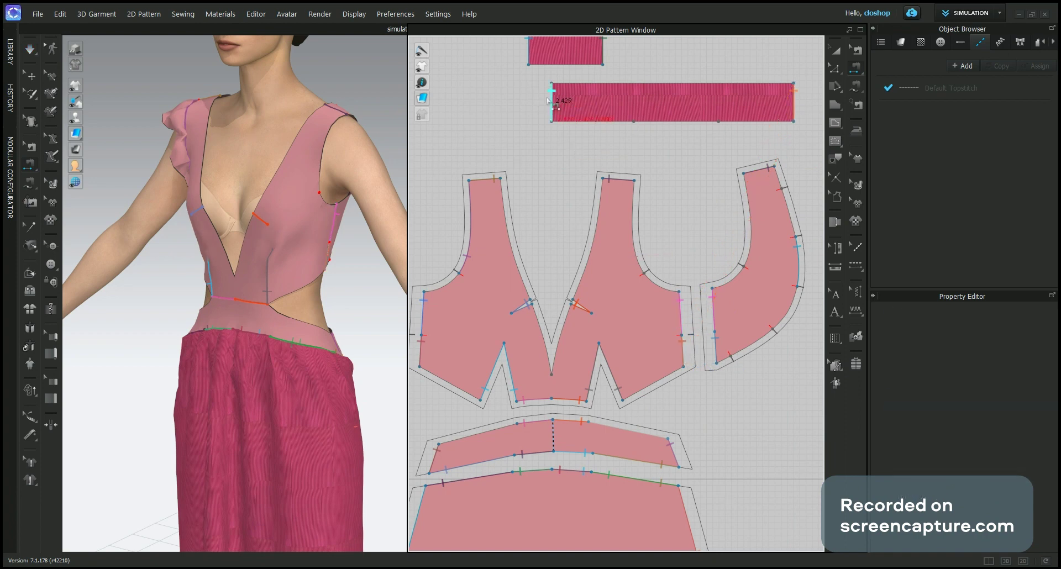
click(439, 457)
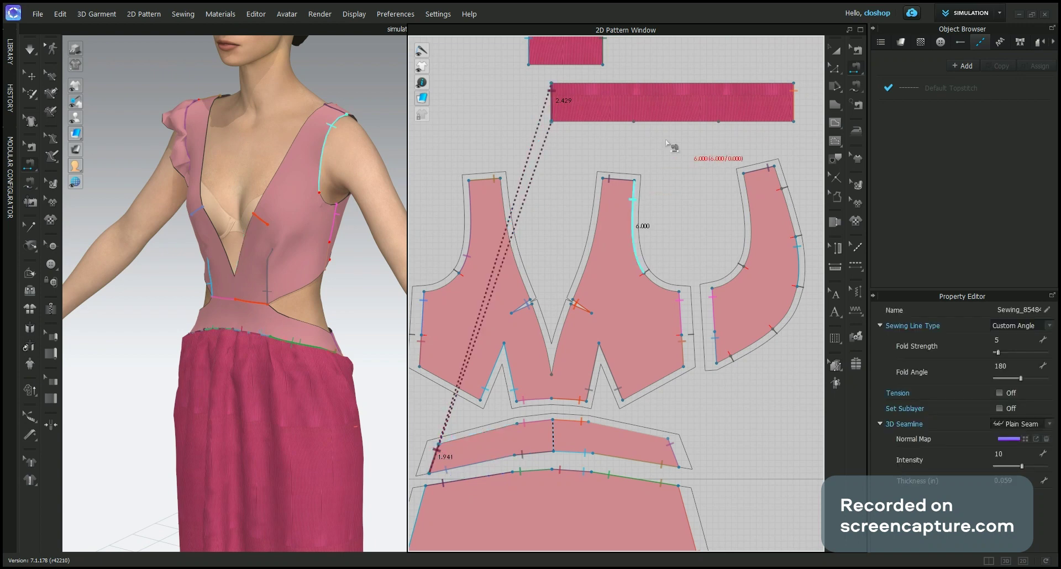
Step: Sew the strip's lower edge: right segment to the front bodice's slanted right bottom edge, left segment to the waistband's left bottom edge
click(744, 122)
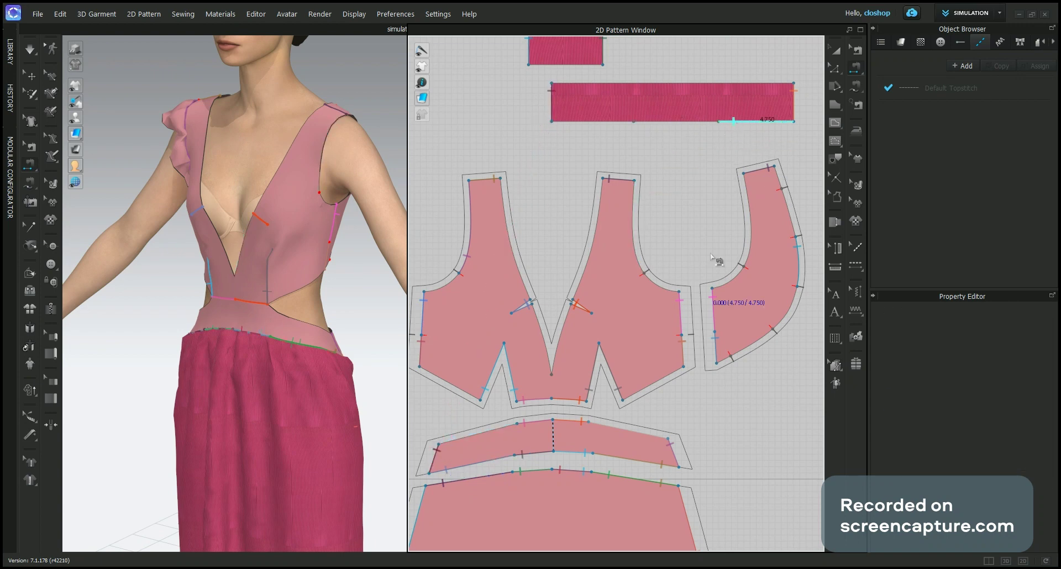
click(644, 383)
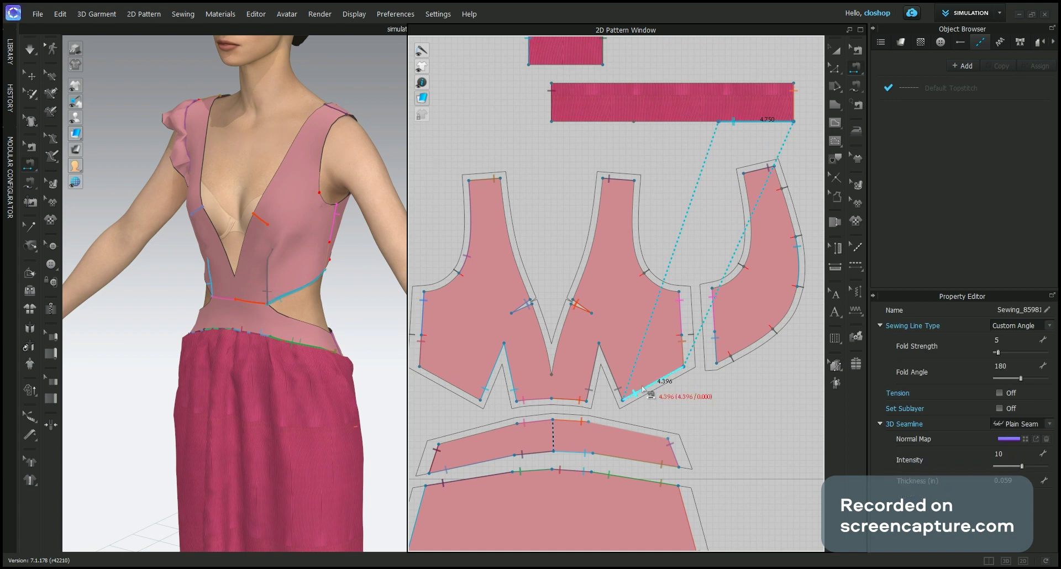
click(578, 127)
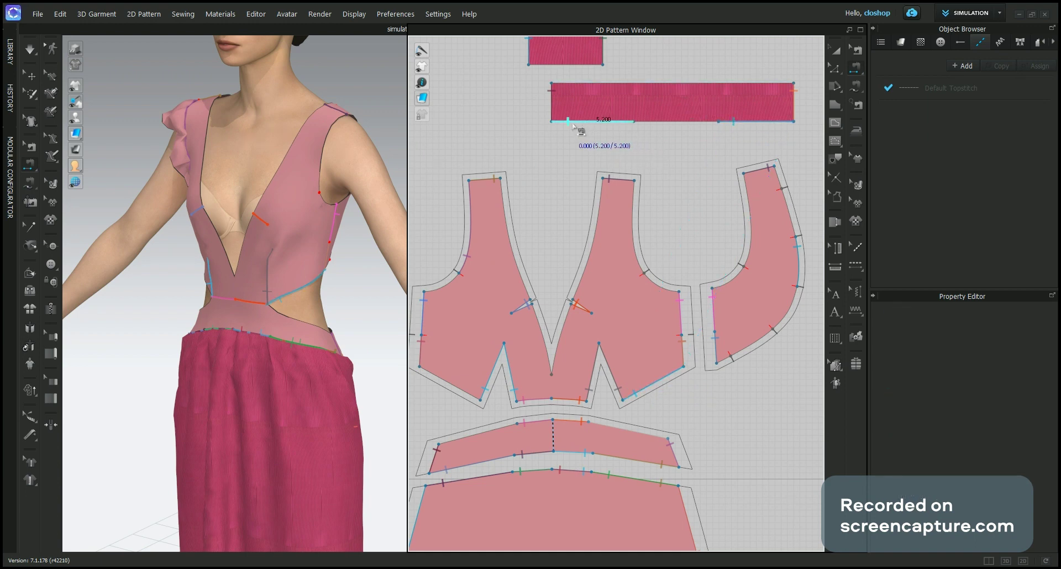
click(446, 468)
Step: Select the newly sewn strip and reset its 3D arrangement so it lies flat beside the avatar
scroll(338, 347, down, 3)
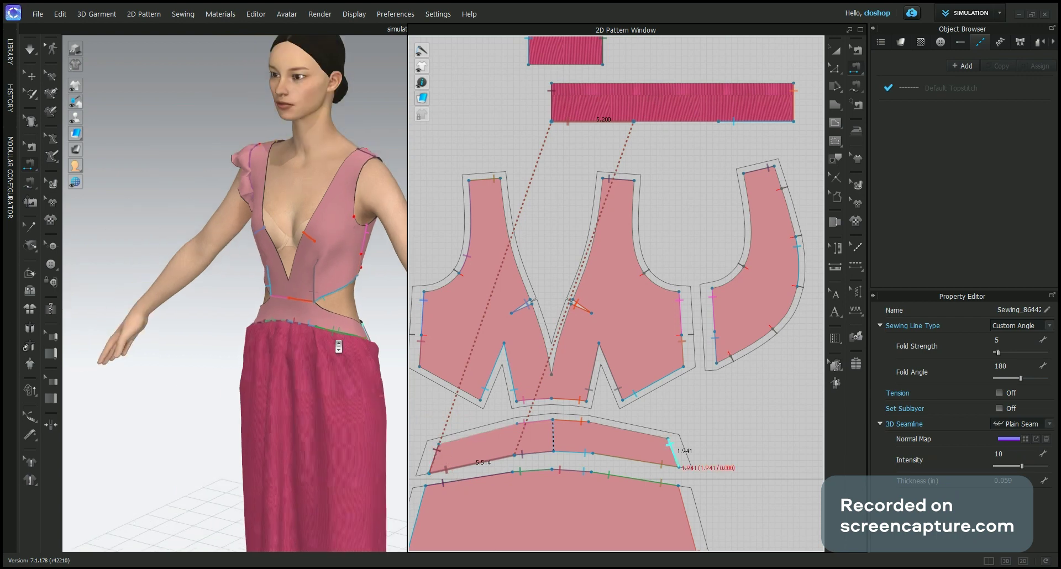
scroll(339, 346, down, 5)
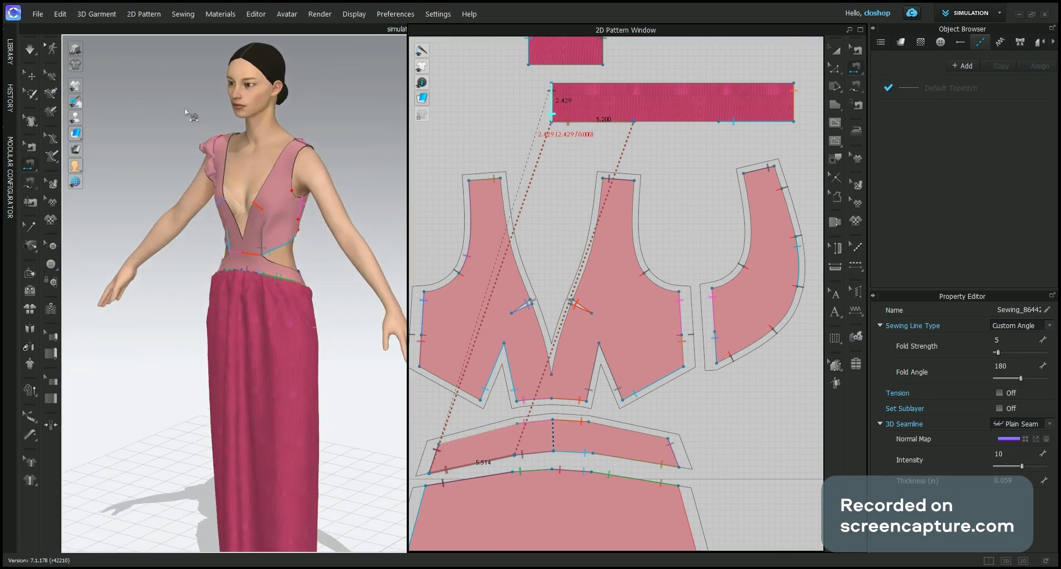
key(a)
click(619, 101)
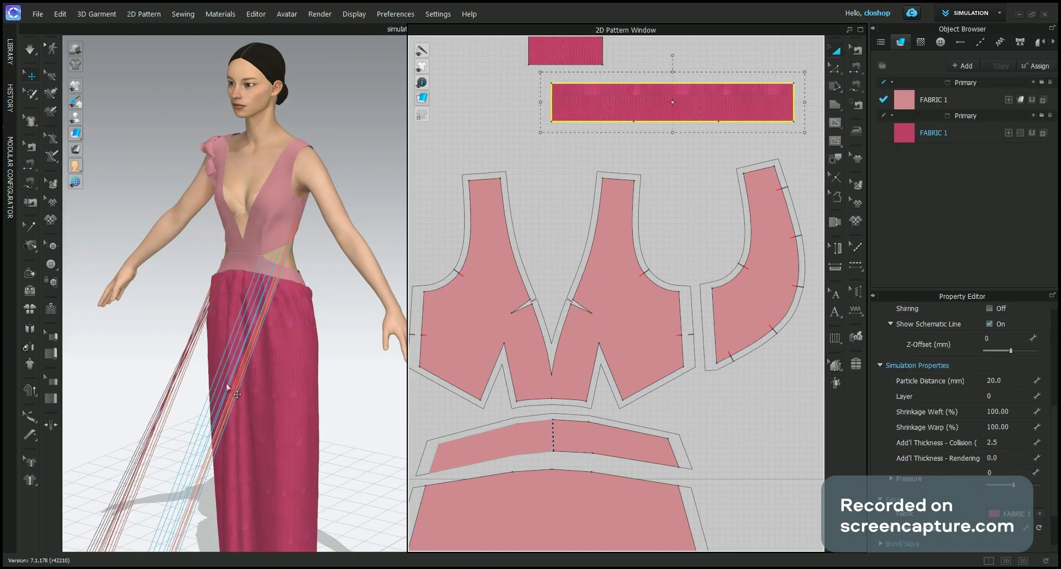
scroll(226, 384, down, 5)
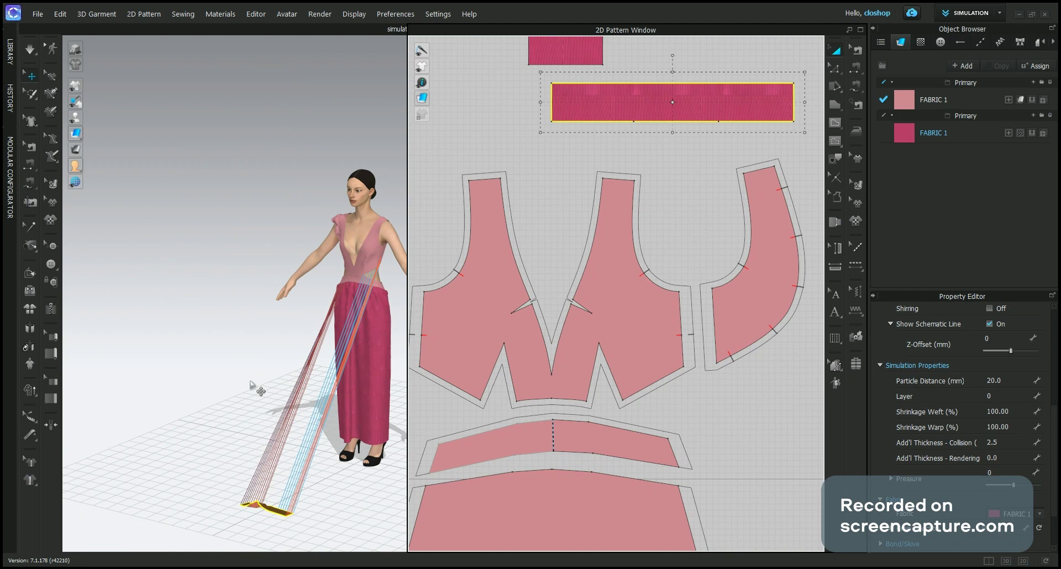
key(ctrl+f)
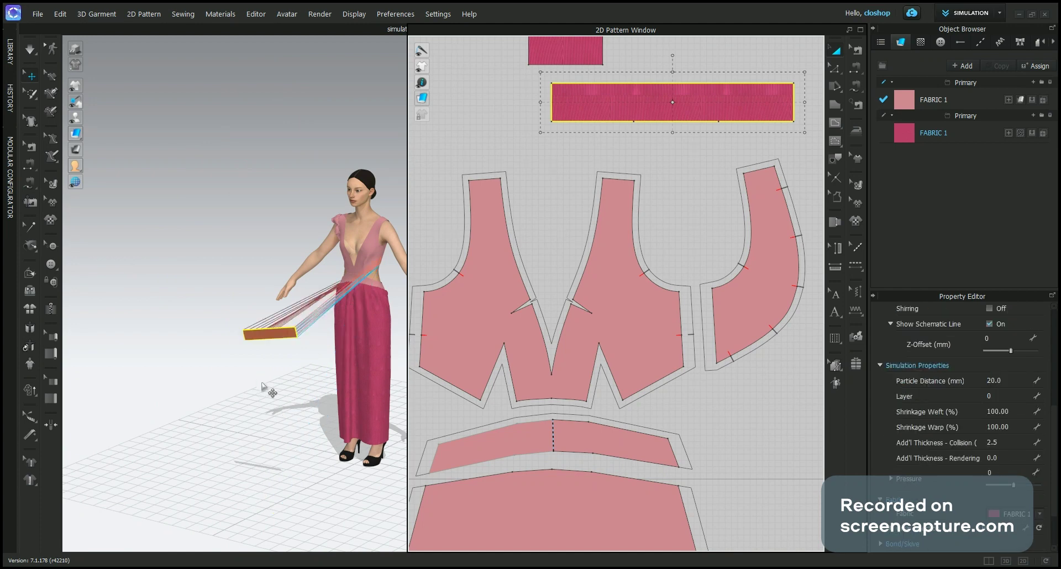
Step: Move the flat strip through the 3D view to a position directly in front of the avatar's waist
drag(257, 334, 338, 268)
right_drag(330, 281, 378, 294)
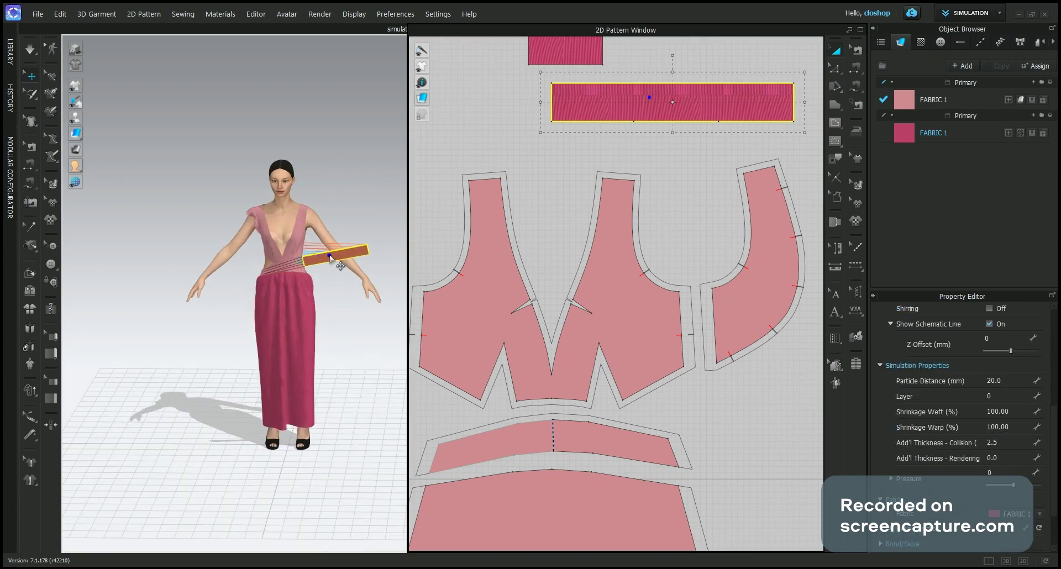
drag(329, 257, 284, 265)
Step: Simulate the garment so the sewn strip drapes diagonally across the front waist cut-out
scroll(284, 266, up, 3)
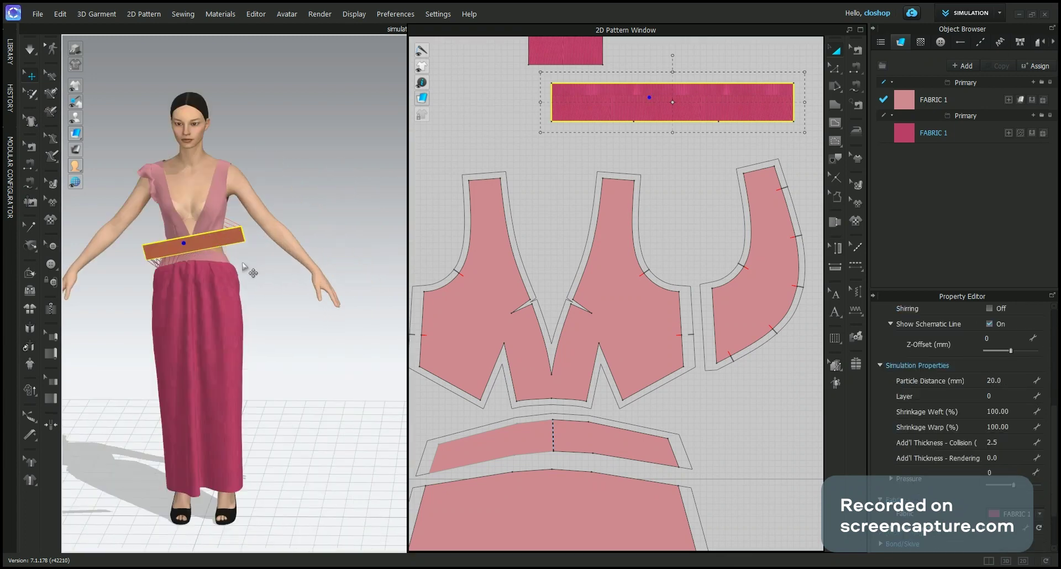
scroll(164, 255, up, 3)
scroll(284, 300, down, 2)
scroll(221, 269, up, 1)
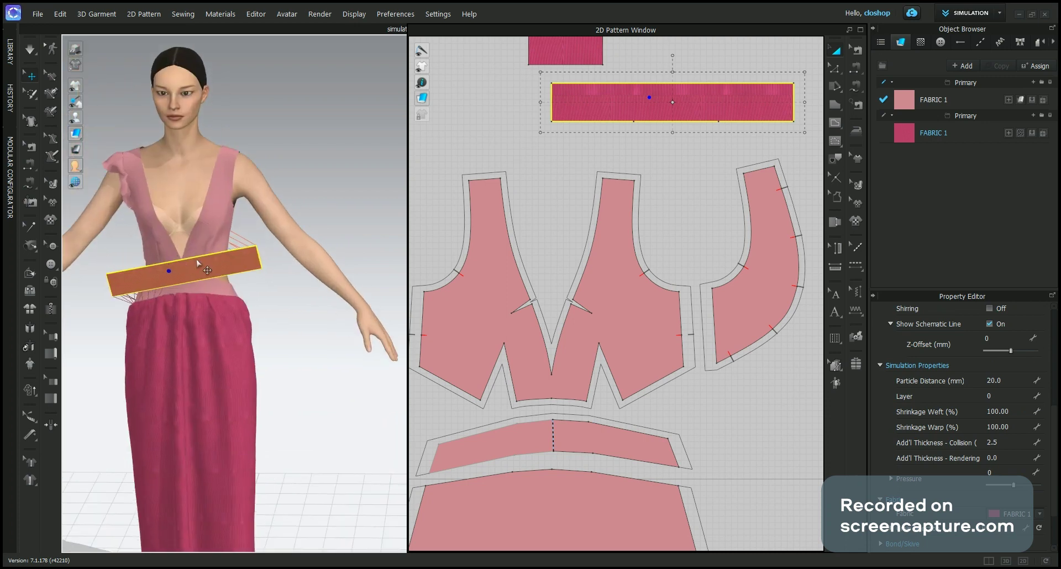
scroll(206, 278, up, 2)
scroll(268, 287, down, 1)
scroll(232, 285, up, 3)
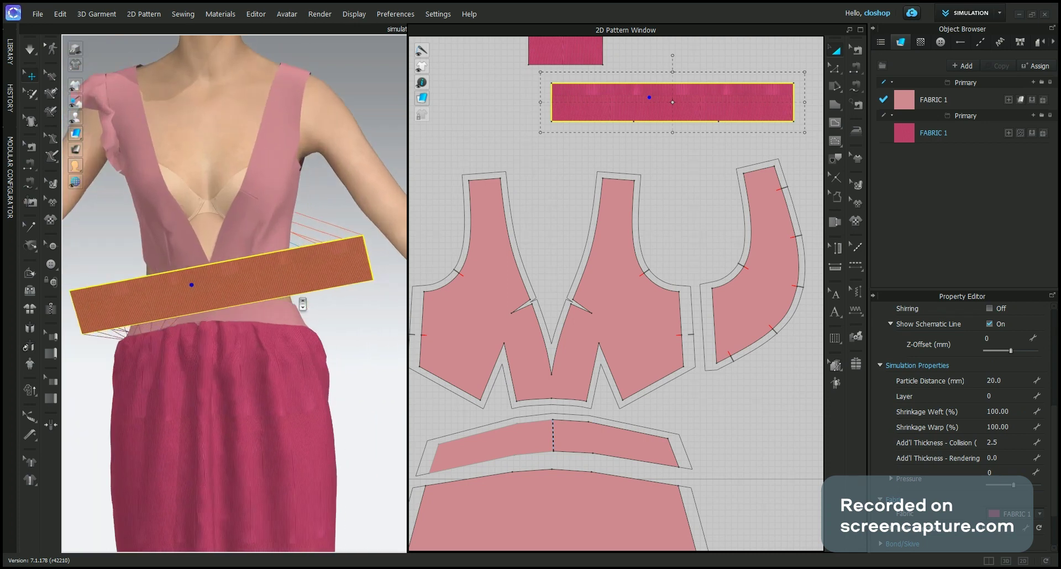
click(299, 280)
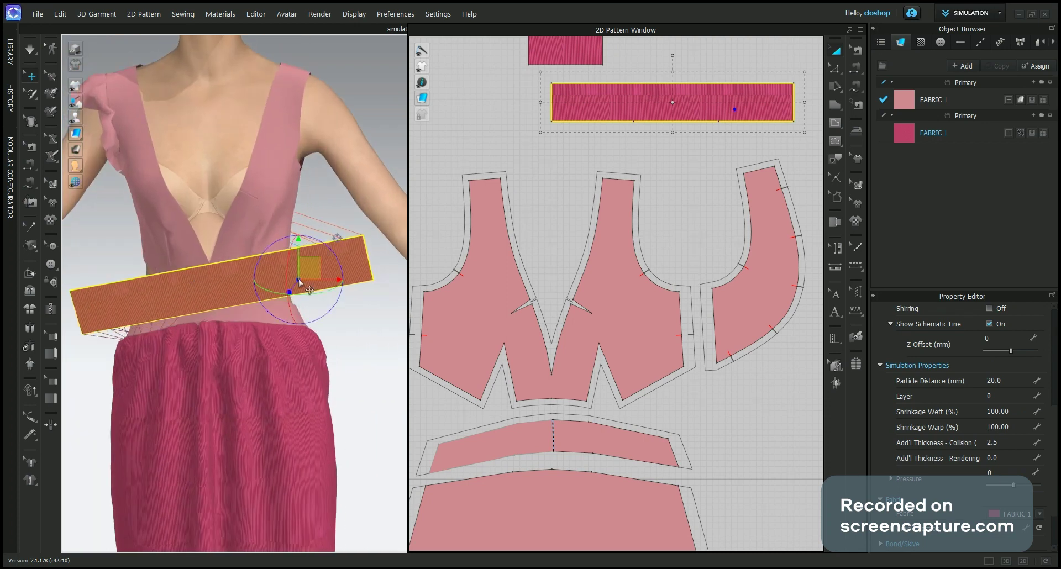
click(26, 50)
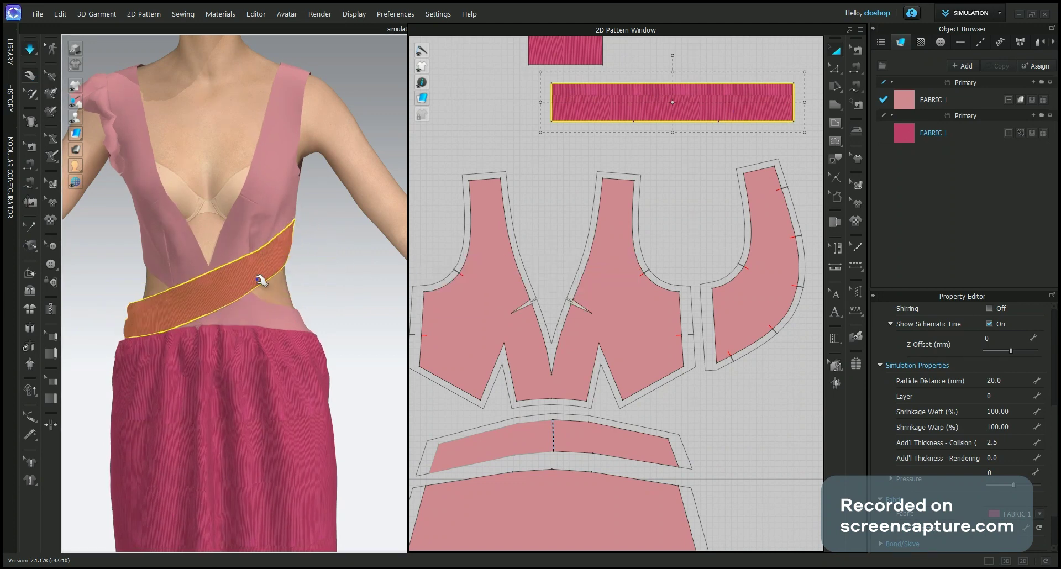
mouse_move(322, 267)
right_down()
mouse_move(267, 273)
mouse_move(317, 260)
right_up()
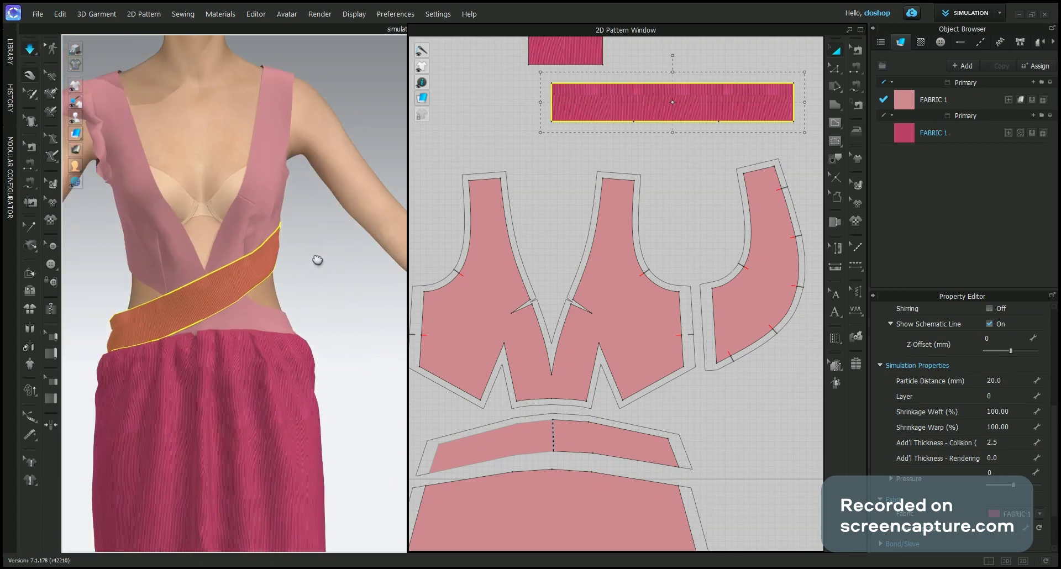
Step: Select the topmost long magenta strip in the 2D layout and restore its flat 3D placement in front of the skirt
scroll(597, 140, down, 3)
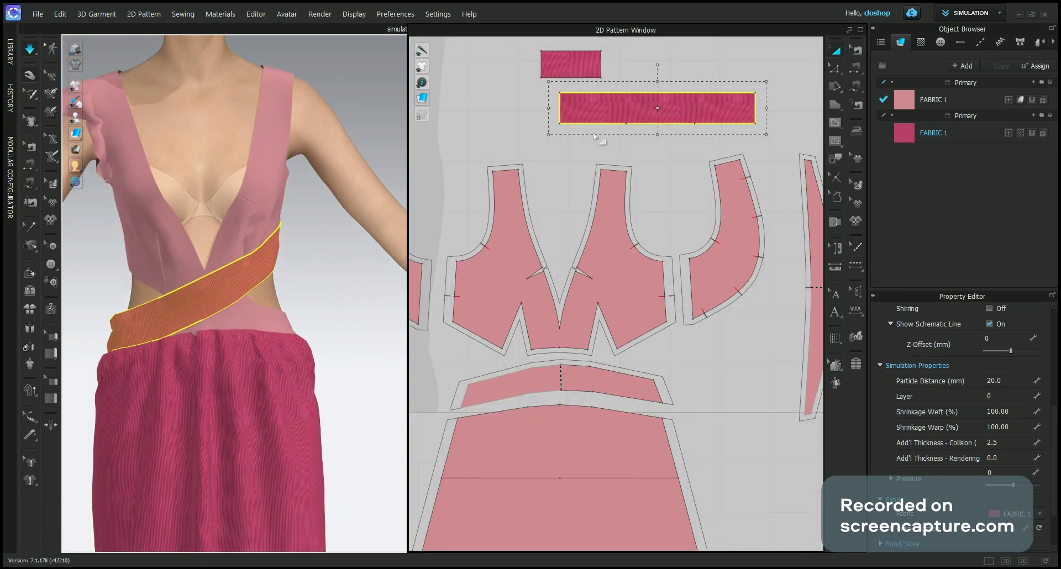
scroll(624, 86, down, 2)
middle_drag(626, 89, 630, 156)
click(622, 114)
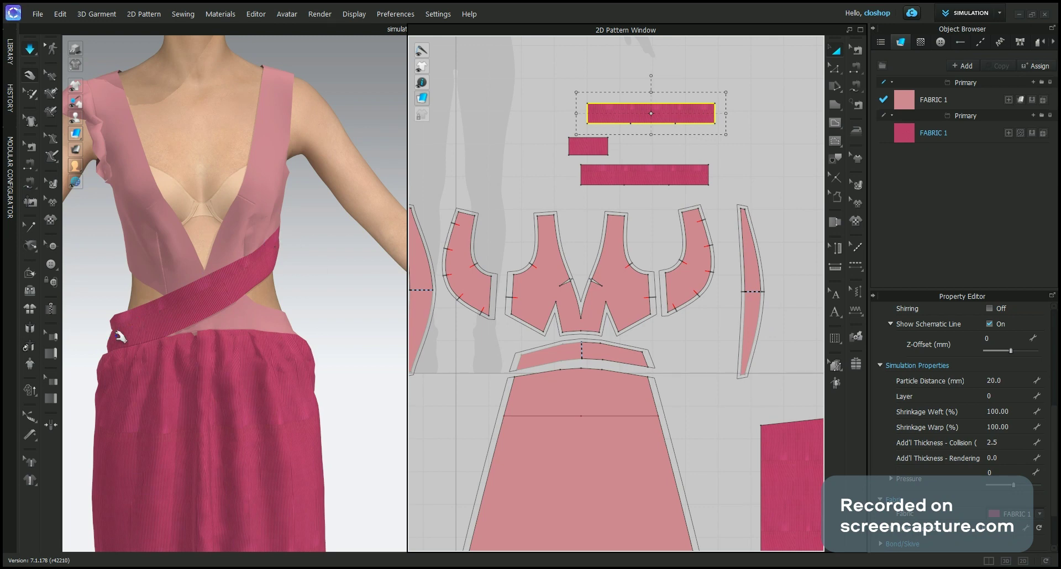
click(610, 180)
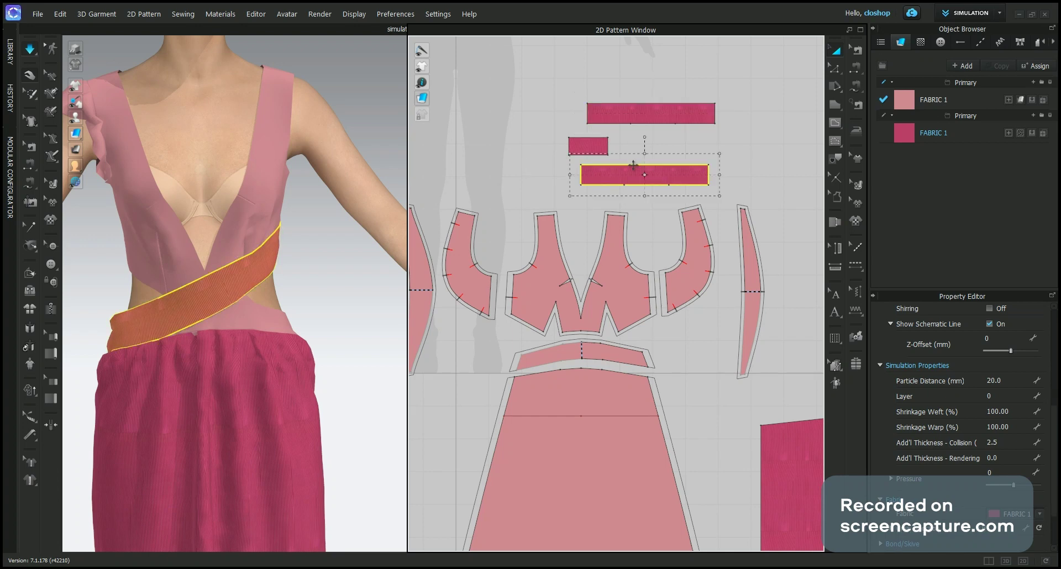
click(619, 116)
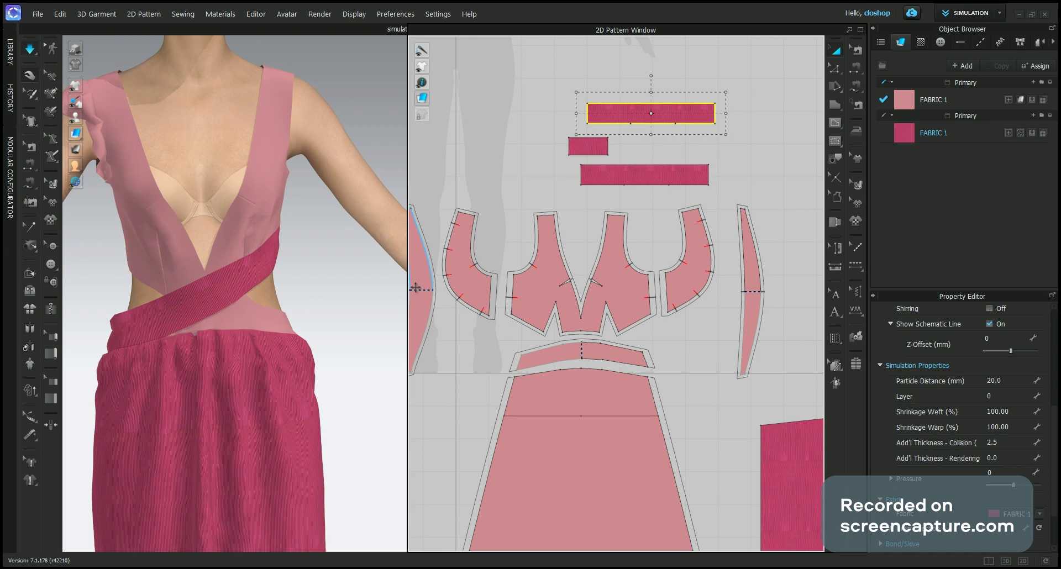
key(ctrl+z)
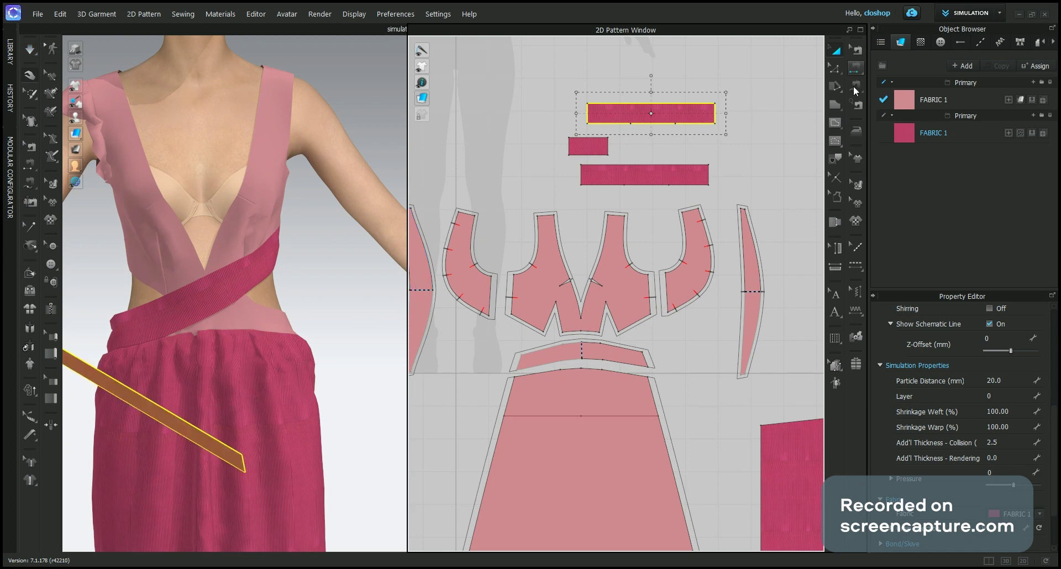
Step: Sew the topmost strip's left end to the front bodice's lower left side edge and its right end to the waistband's right side edge
click(855, 68)
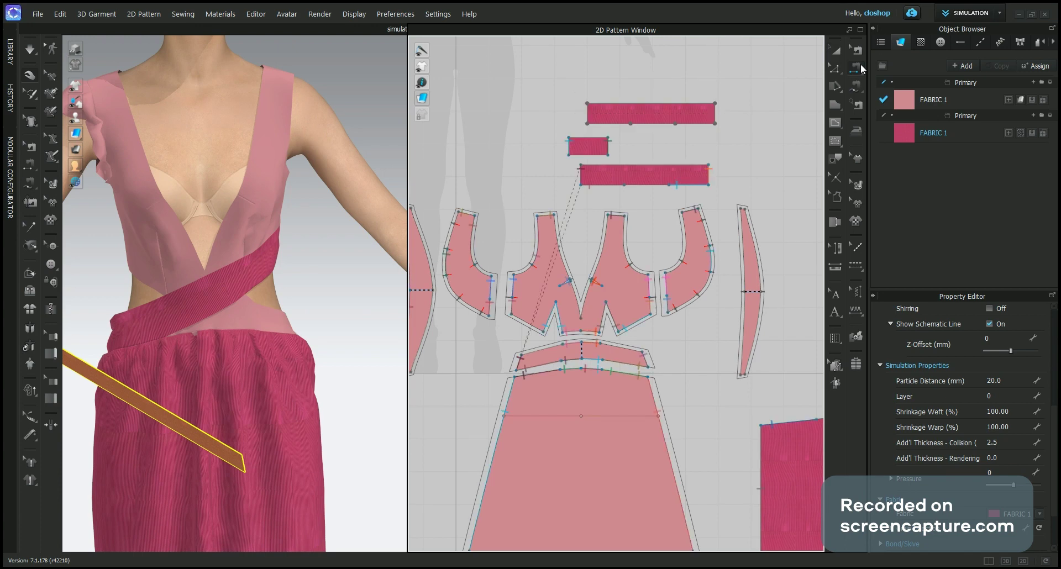
click(715, 116)
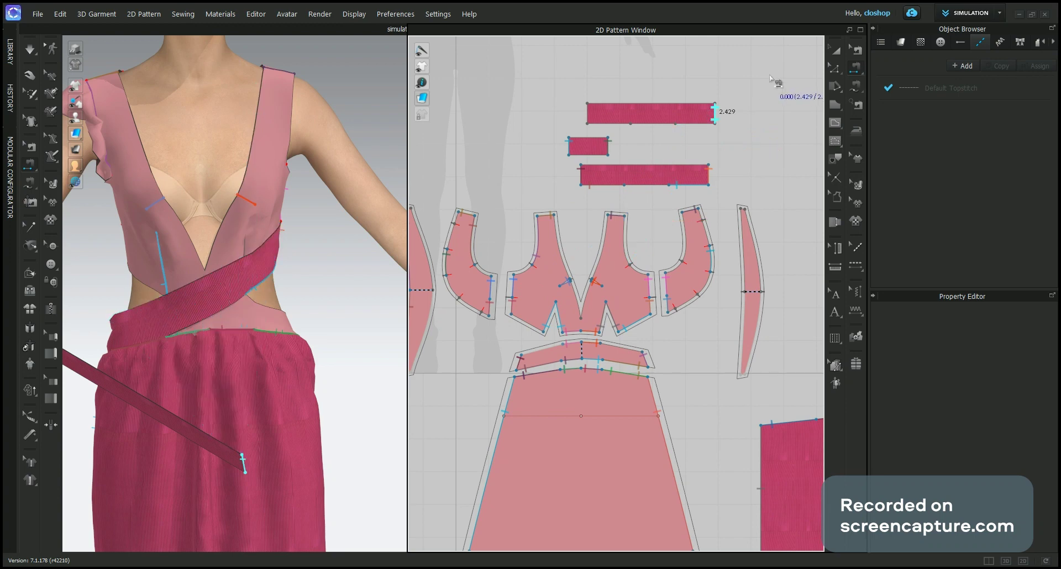
click(590, 116)
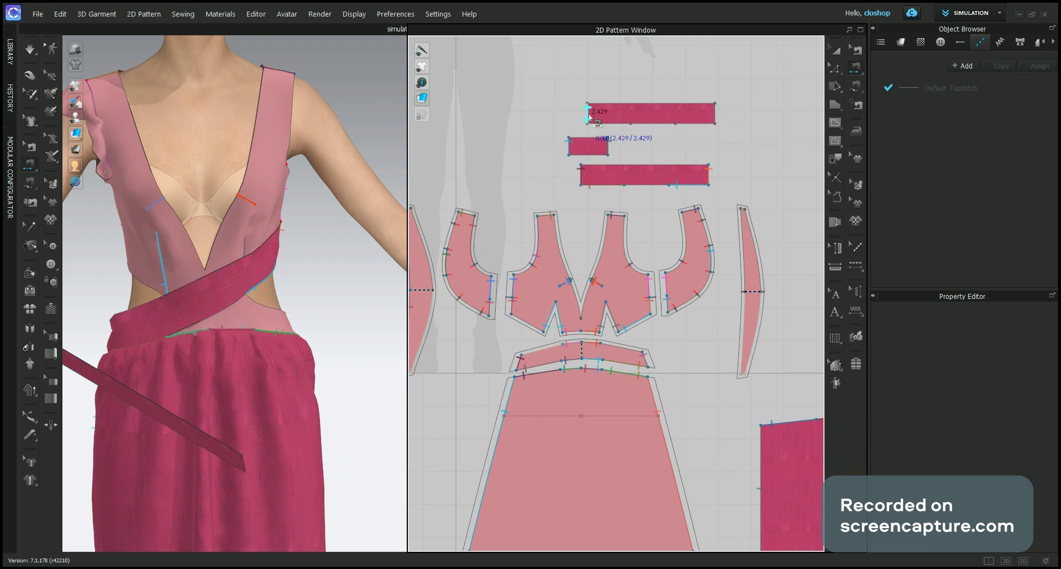
click(517, 304)
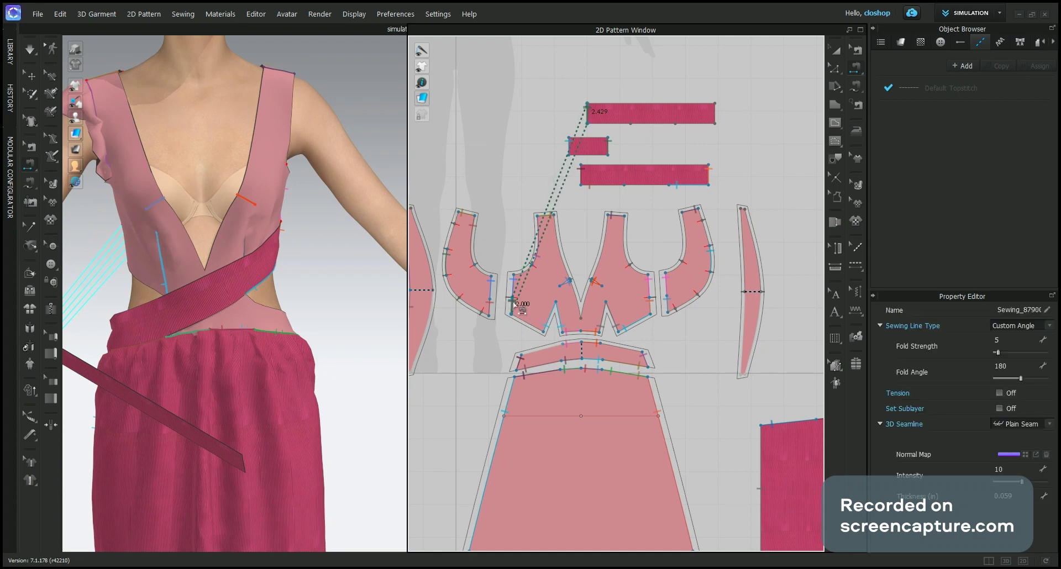
click(712, 117)
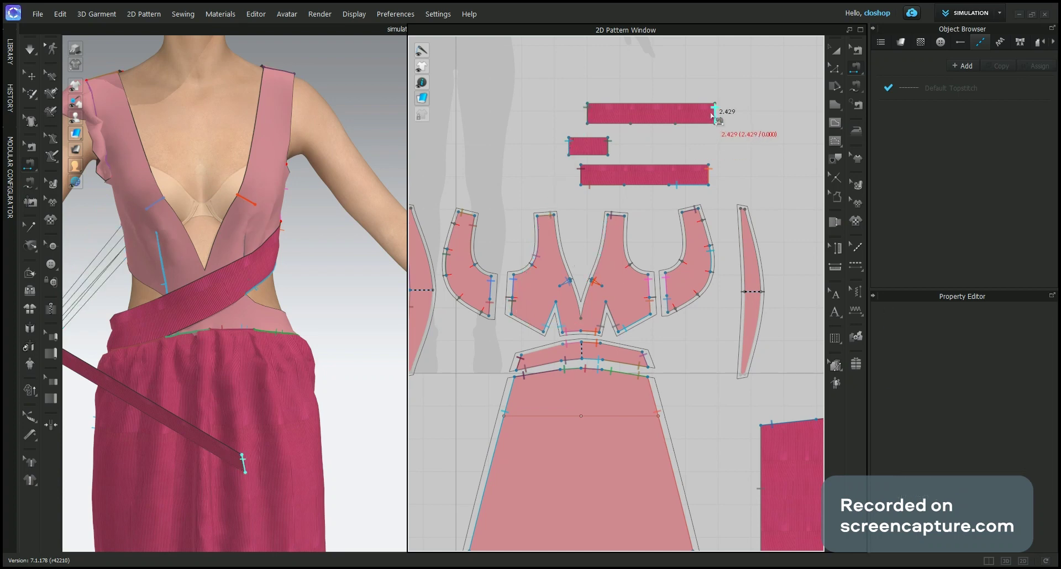
click(645, 358)
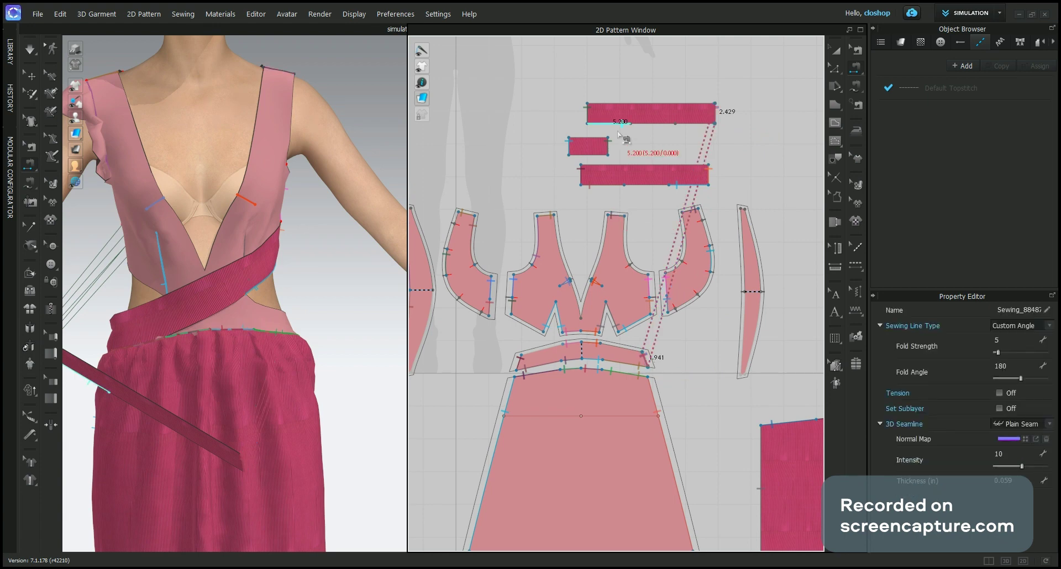
Step: Sew the topmost strip's lower edge to the front bodice's lower left edge and the waistband's lower right edge, one end segment each
click(600, 127)
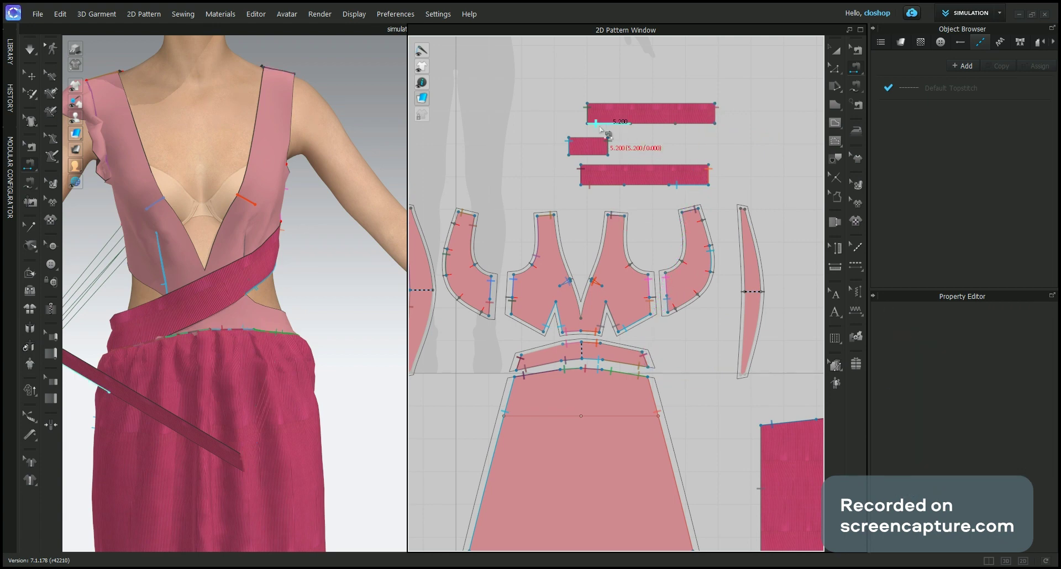
click(523, 325)
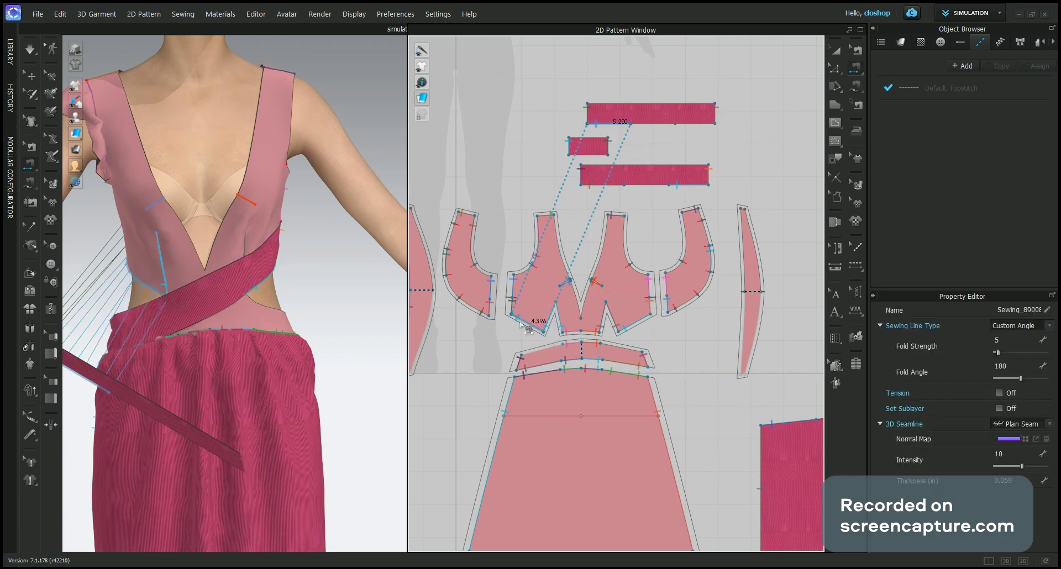
click(684, 123)
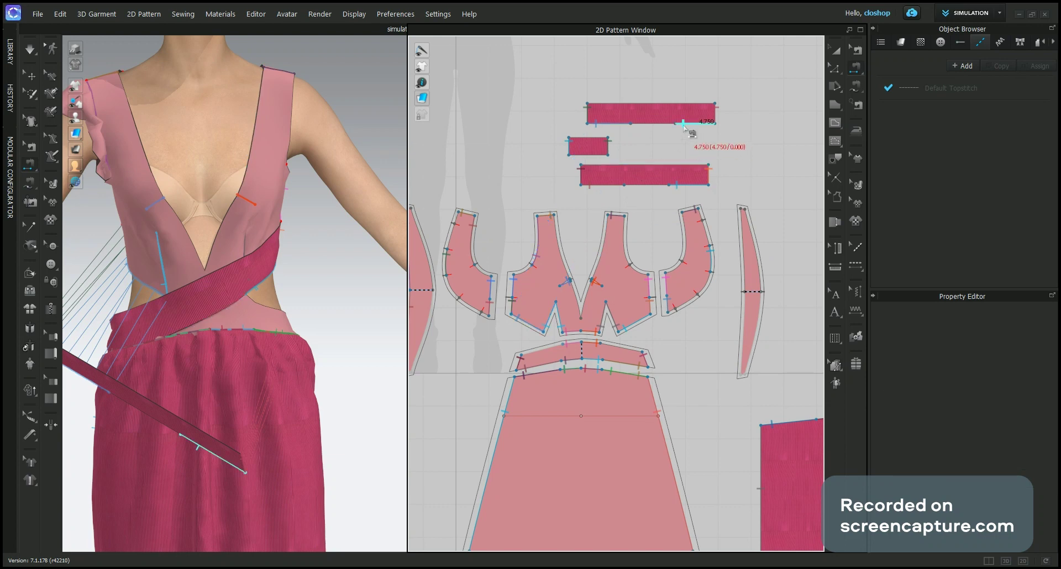
click(618, 368)
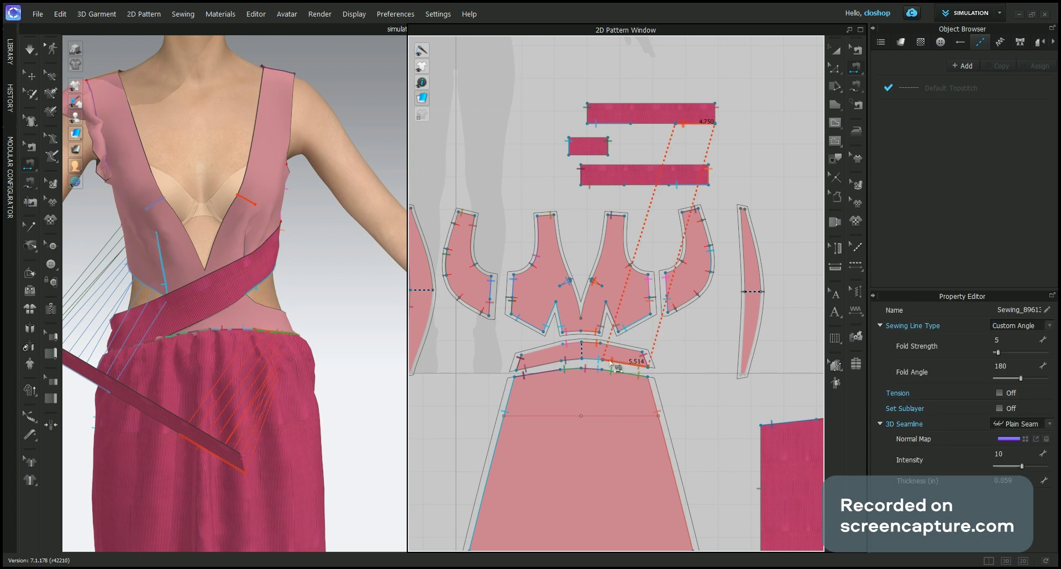
Step: Simulate the garment and pull the newly sewn strip outward at the hip so it crosses over the other strip
click(29, 50)
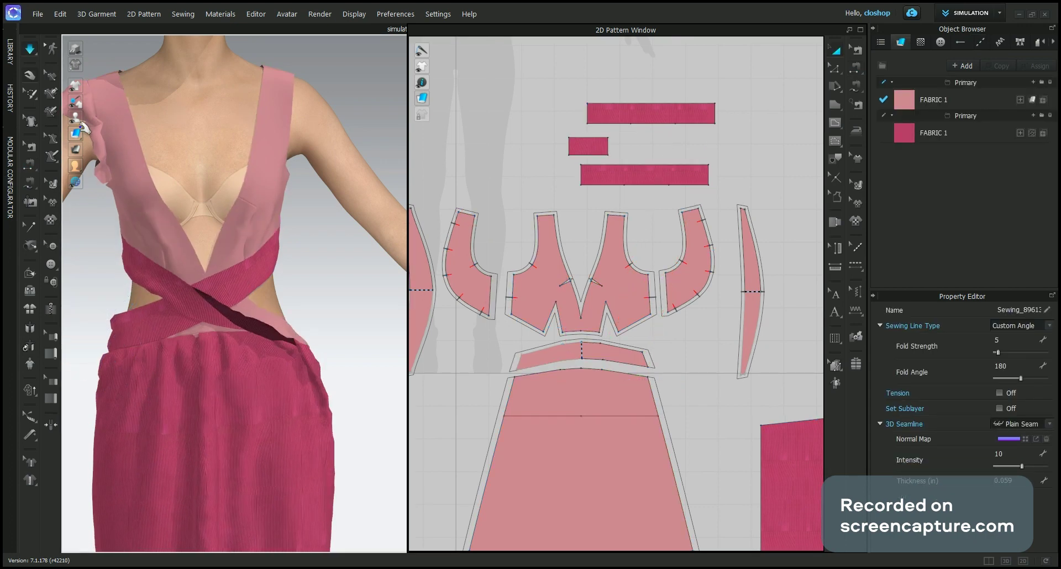
mouse_move(285, 361)
mouse_down()
mouse_move(307, 292)
mouse_move(286, 352)
mouse_up()
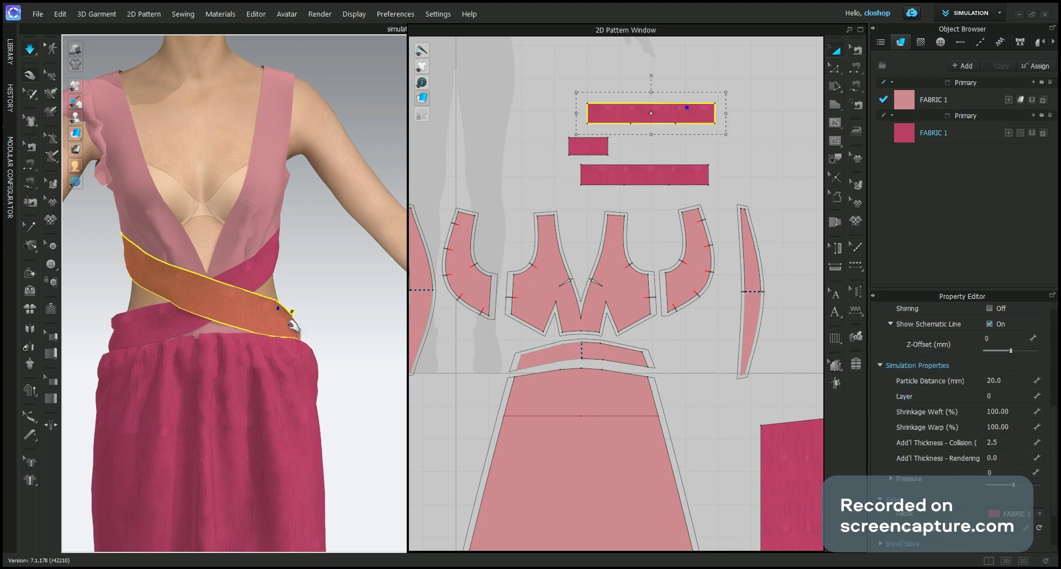
scroll(257, 317, up, 2)
middle_drag(256, 317, 333, 303)
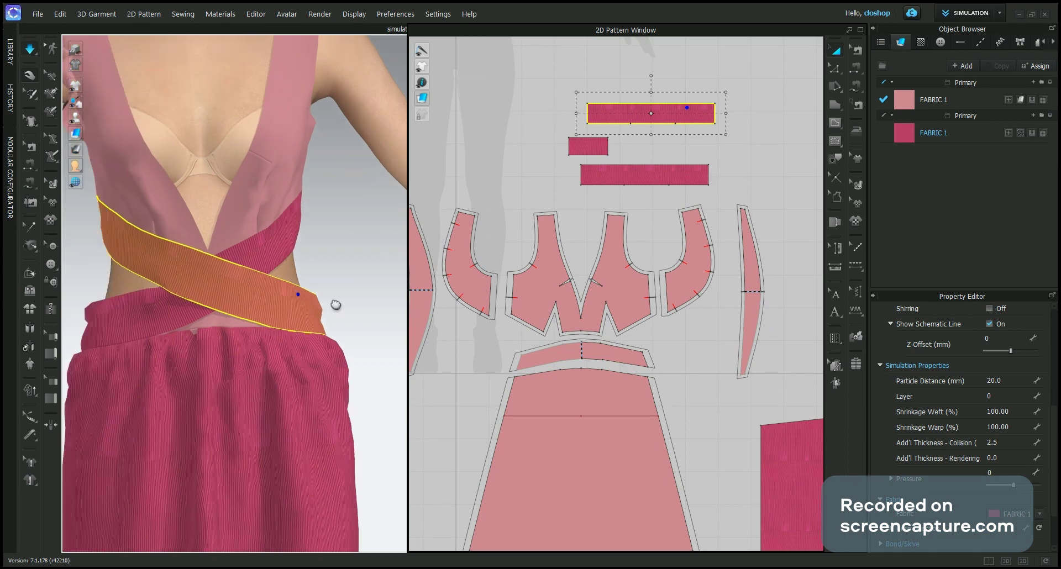
click(215, 324)
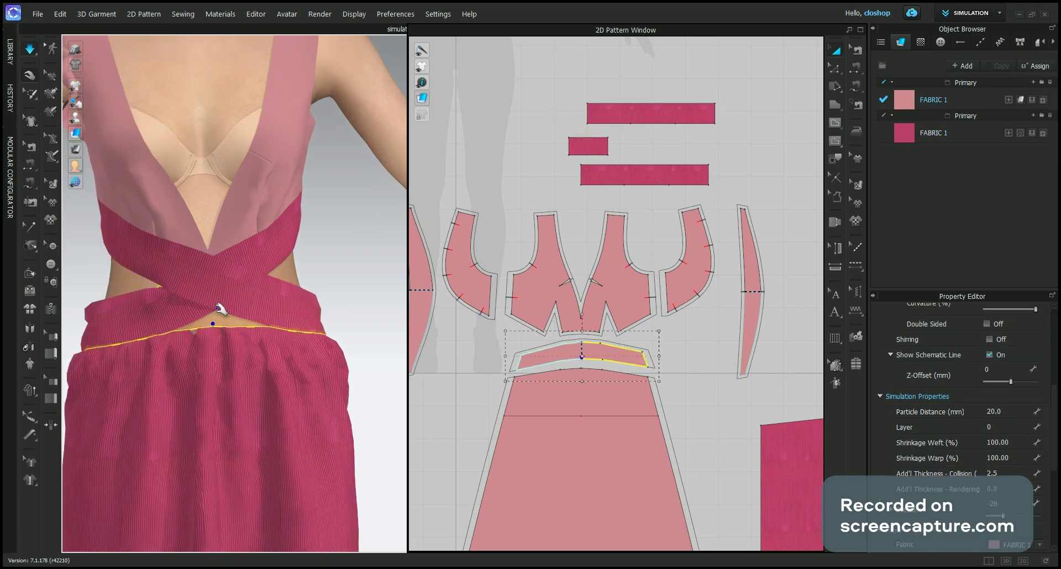
click(333, 257)
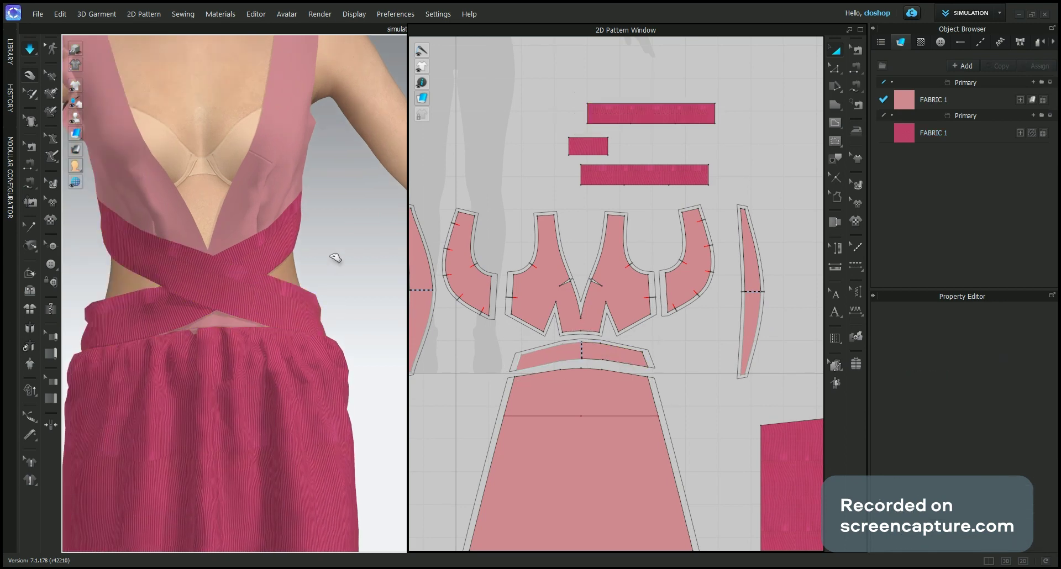
Step: Tug the lower edges of both crossed strips into place over the centre front of the waistband
right_drag(294, 310, 360, 300)
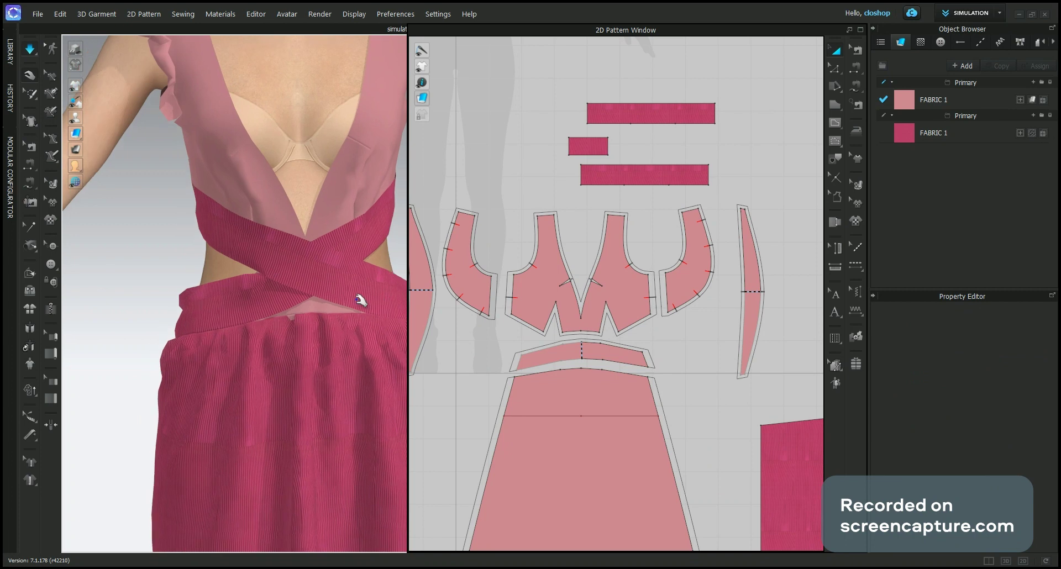
click(318, 293)
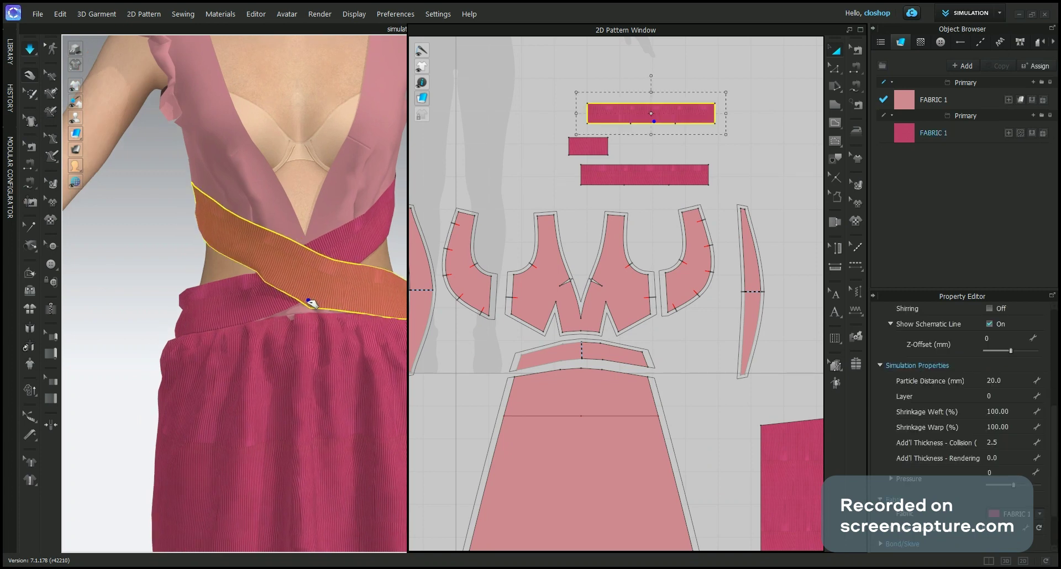
drag(308, 301, 313, 302)
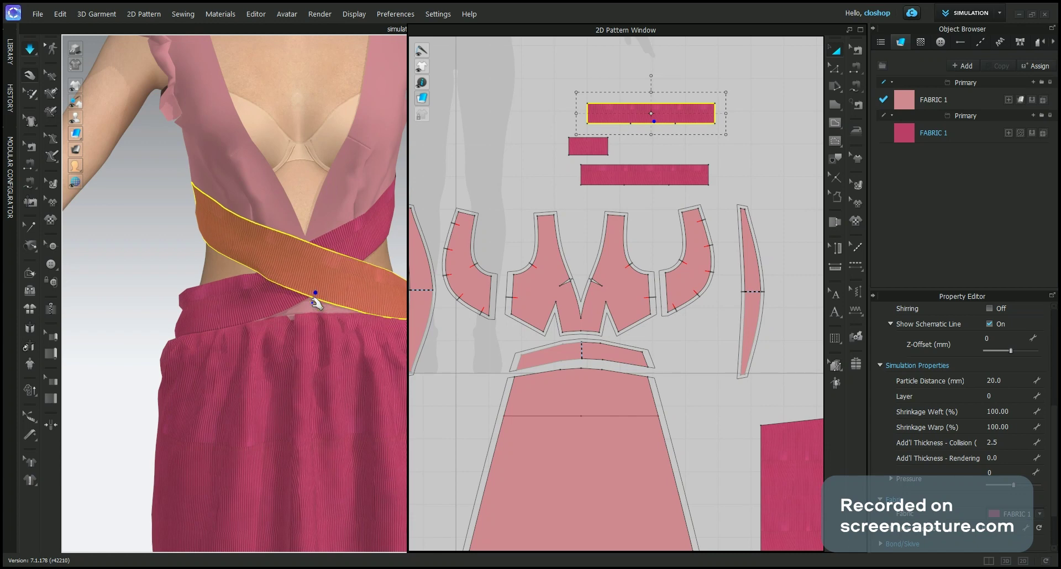
click(313, 304)
mouse_move(312, 303)
mouse_down()
mouse_move(364, 250)
mouse_move(367, 266)
mouse_move(308, 298)
mouse_move(322, 308)
mouse_up()
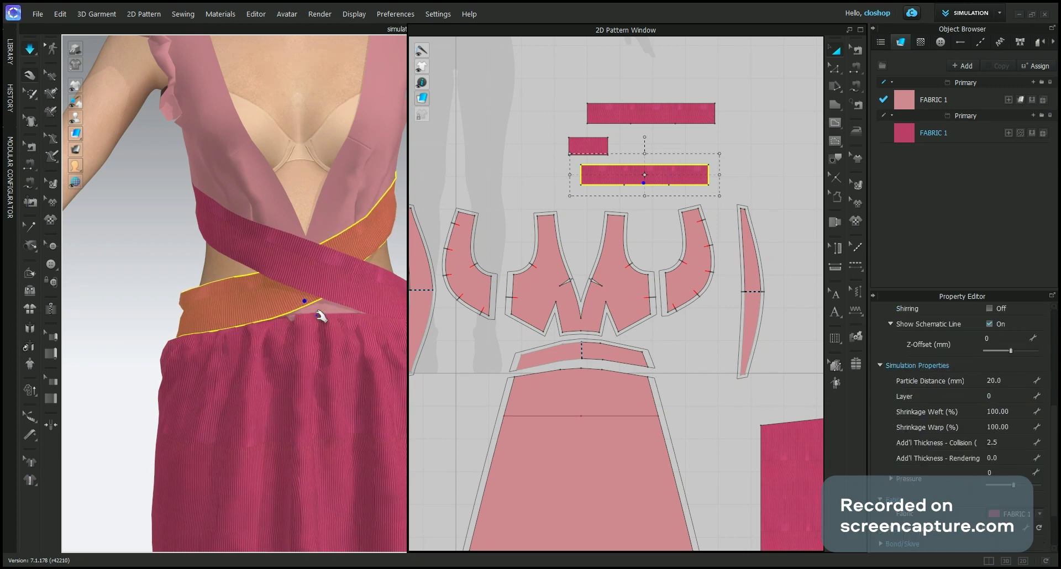
Step: Inspect the back and side waist, identifying the waistband pieces and where the topmost strip meets the back waistband
scroll(323, 309, down, 3)
scroll(314, 328, down, 3)
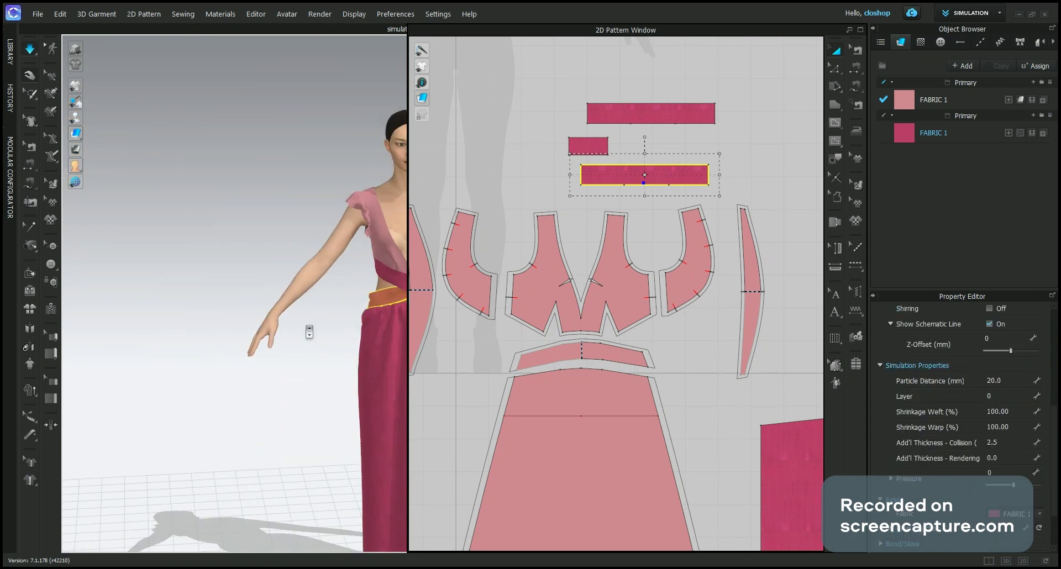
middle_drag(311, 331, 246, 346)
scroll(285, 316, up, 3)
right_drag(285, 318, 331, 372)
click(224, 380)
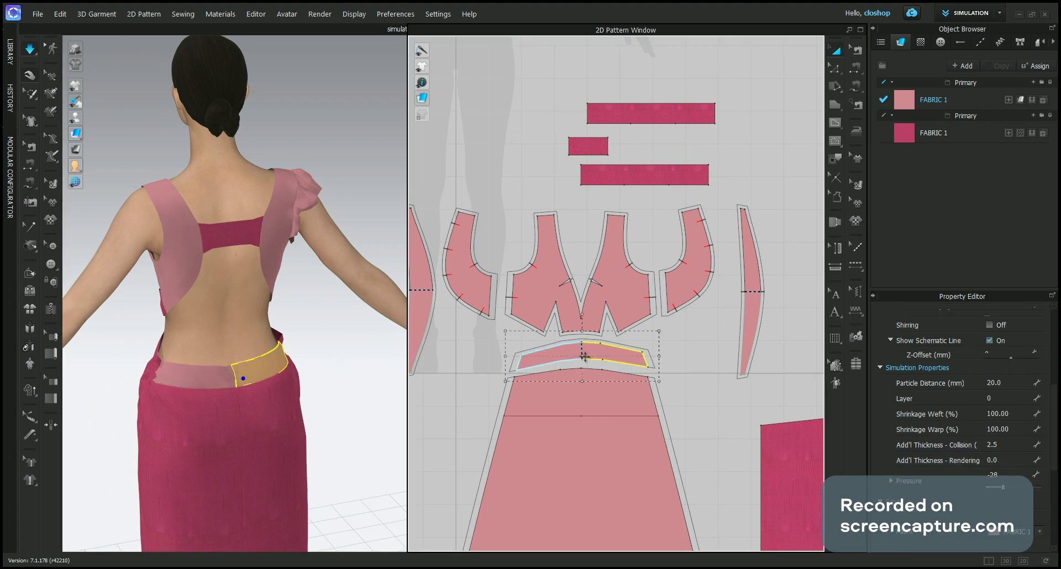
click(552, 354)
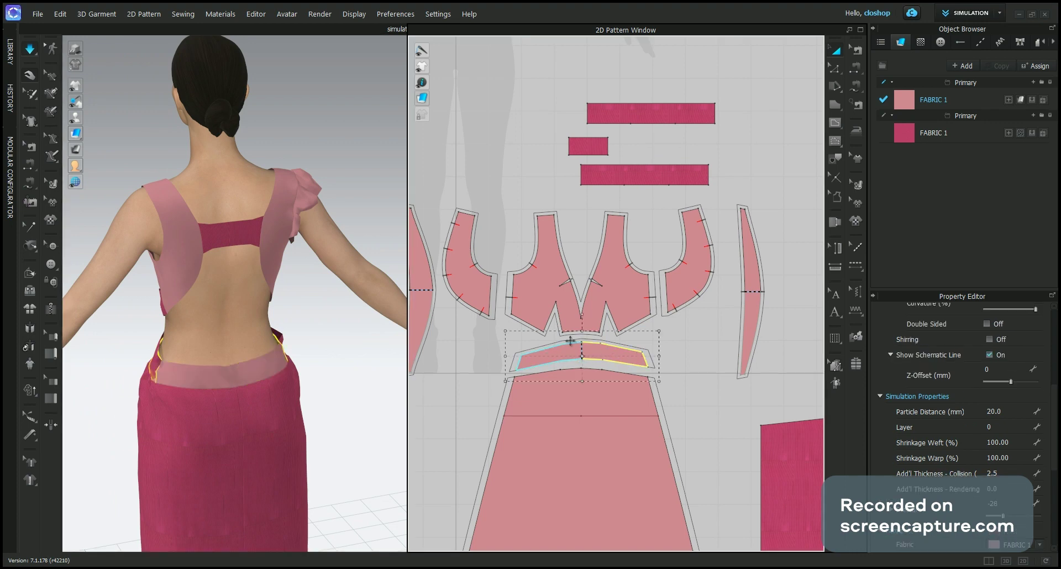
click(632, 116)
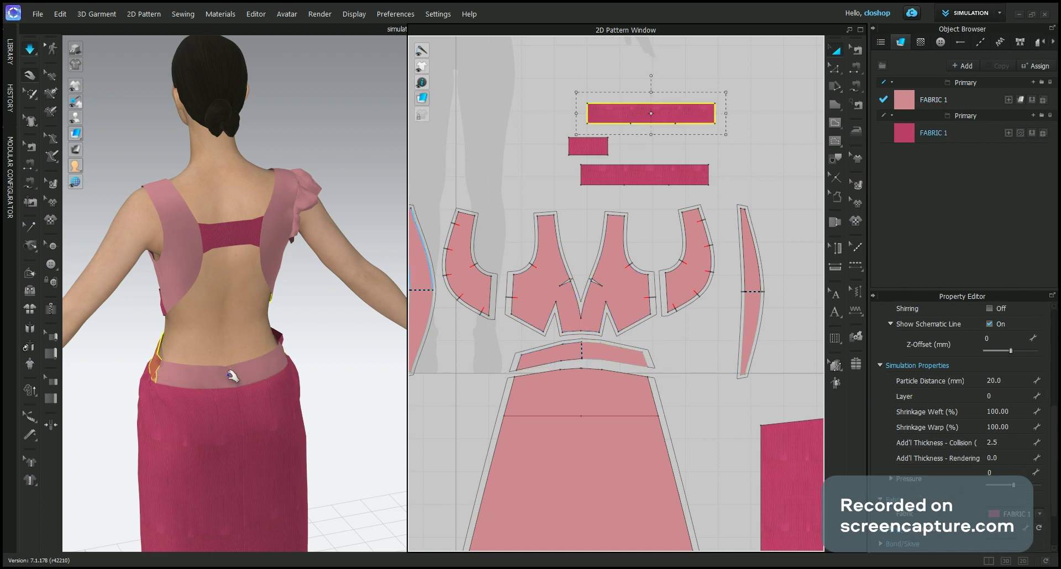
scroll(221, 384, up, 3)
mouse_move(221, 384)
right_down()
mouse_move(345, 368)
mouse_move(223, 374)
right_up()
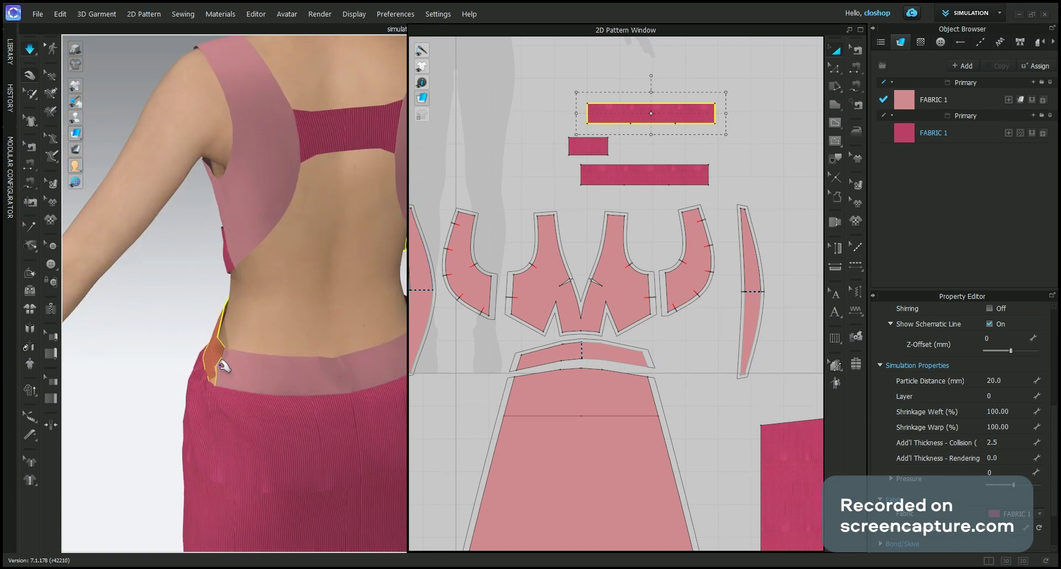
Step: Measure the combined length of the two left segments along the front waistband's lower edge
scroll(557, 371, up, 5)
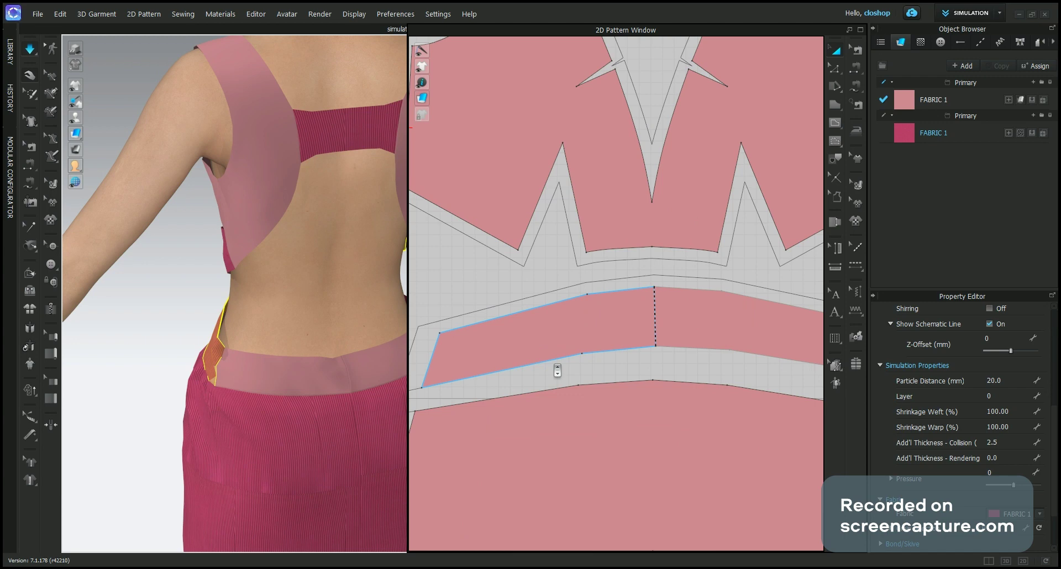
key(z)
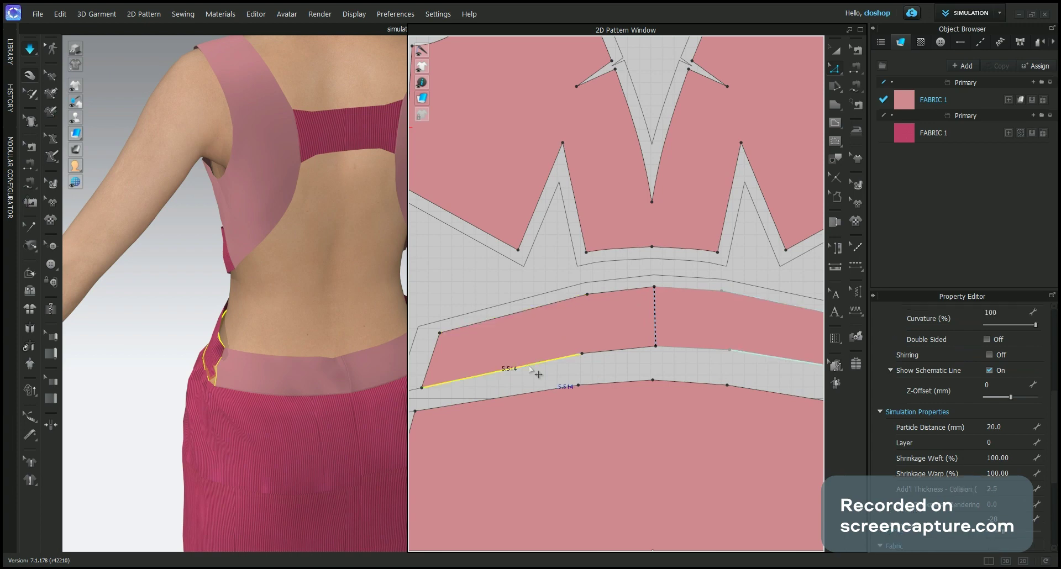
shift+click(603, 354)
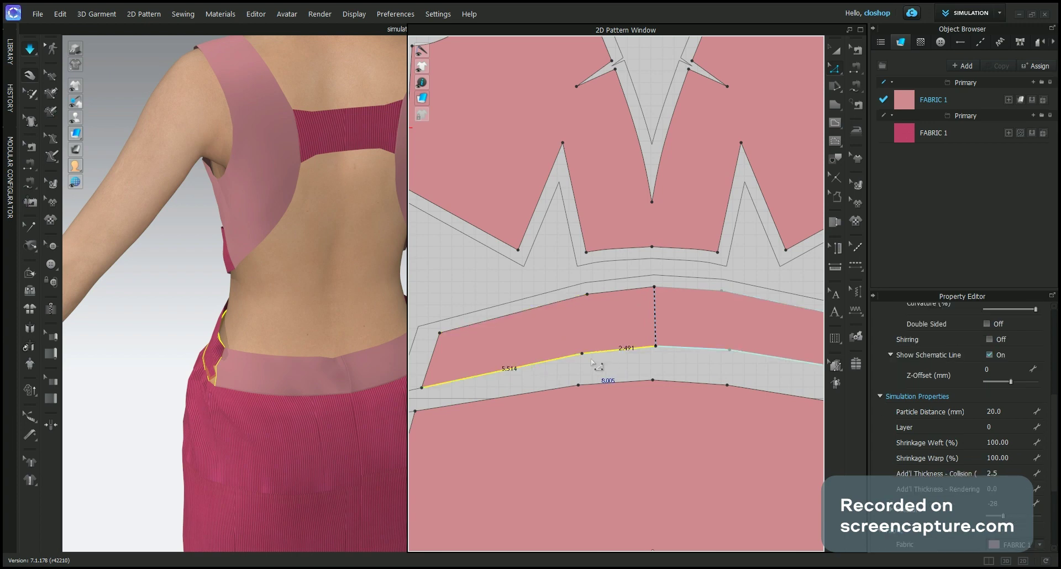
click(600, 366)
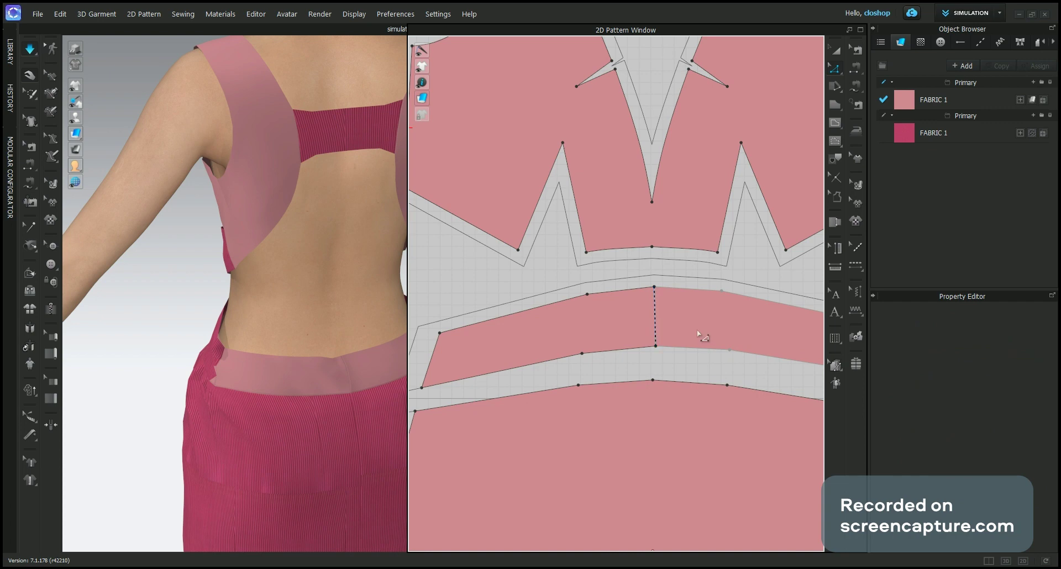
scroll(701, 335, down, 4)
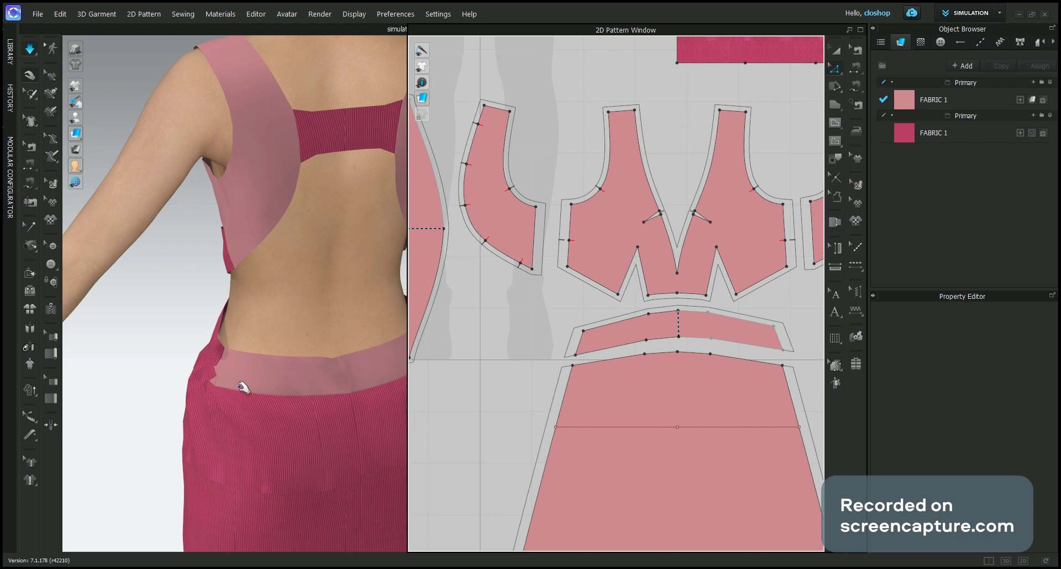
Step: Review the draped dress from the back, side and front, and look over the surrounding 2D pattern pieces
right_drag(289, 381, 313, 394)
scroll(310, 386, down, 3)
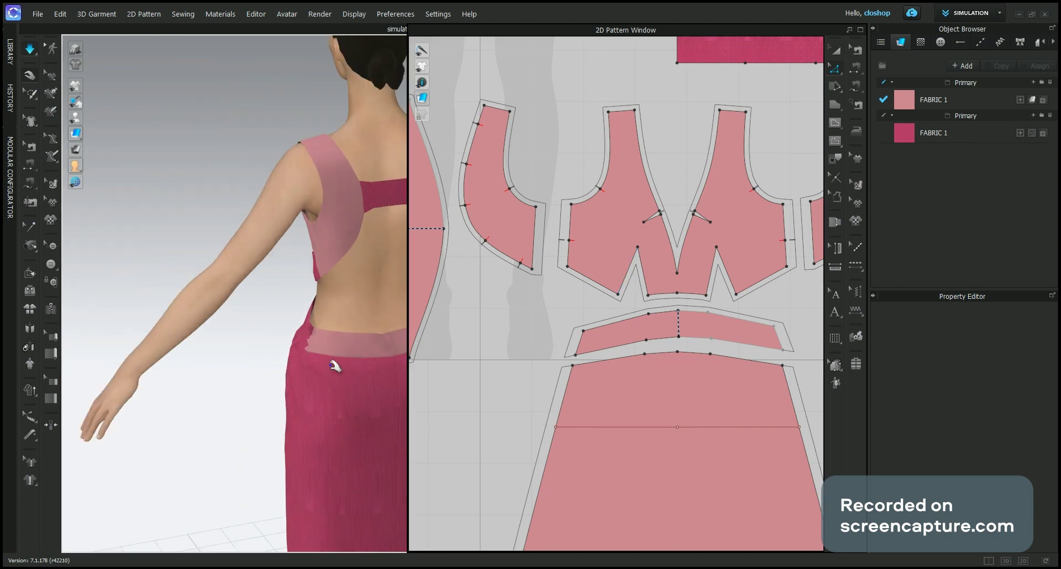
right_drag(336, 360, 221, 353)
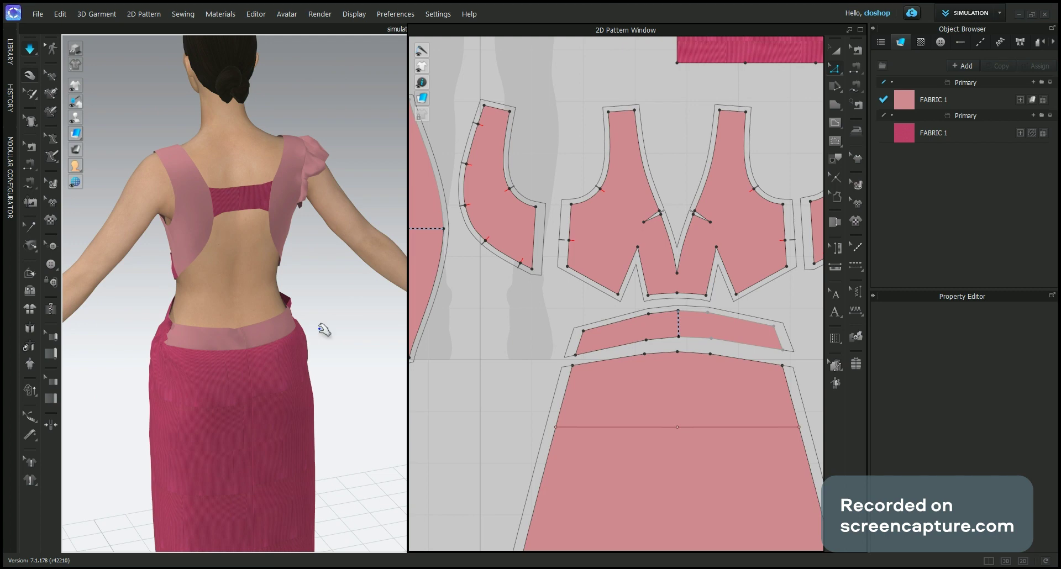
right_drag(322, 330, 180, 319)
right_drag(257, 301, 213, 230)
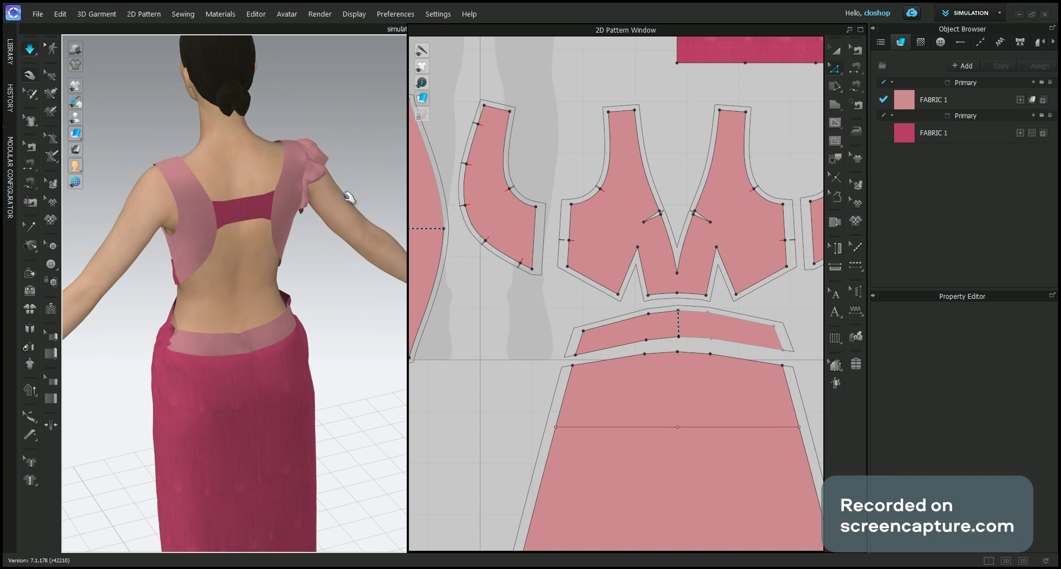
right_drag(351, 199, 147, 197)
scroll(556, 222, down, 4)
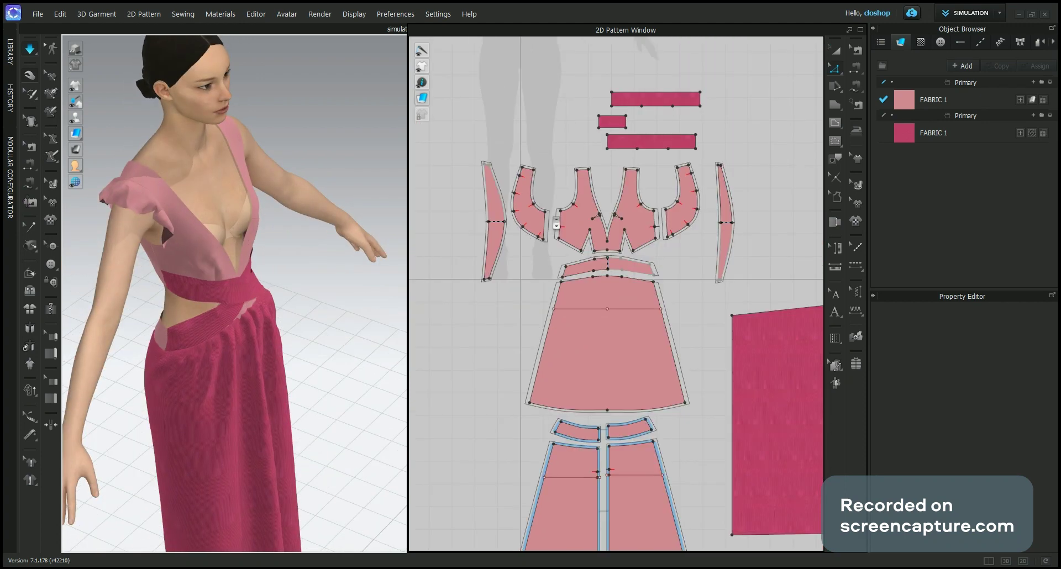
scroll(502, 195, down, 1)
scroll(499, 197, up, 4)
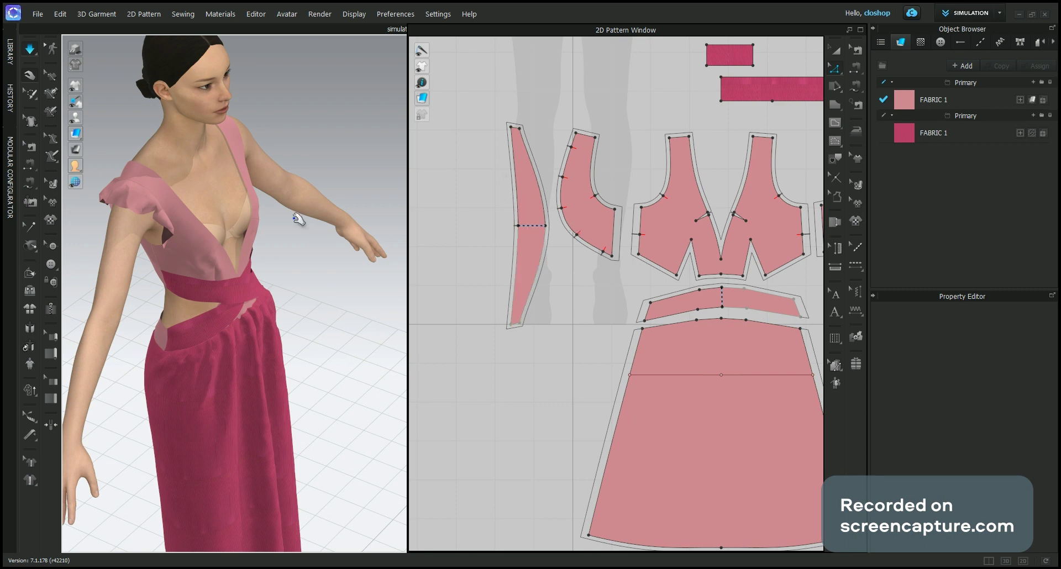
right_drag(294, 219, 246, 237)
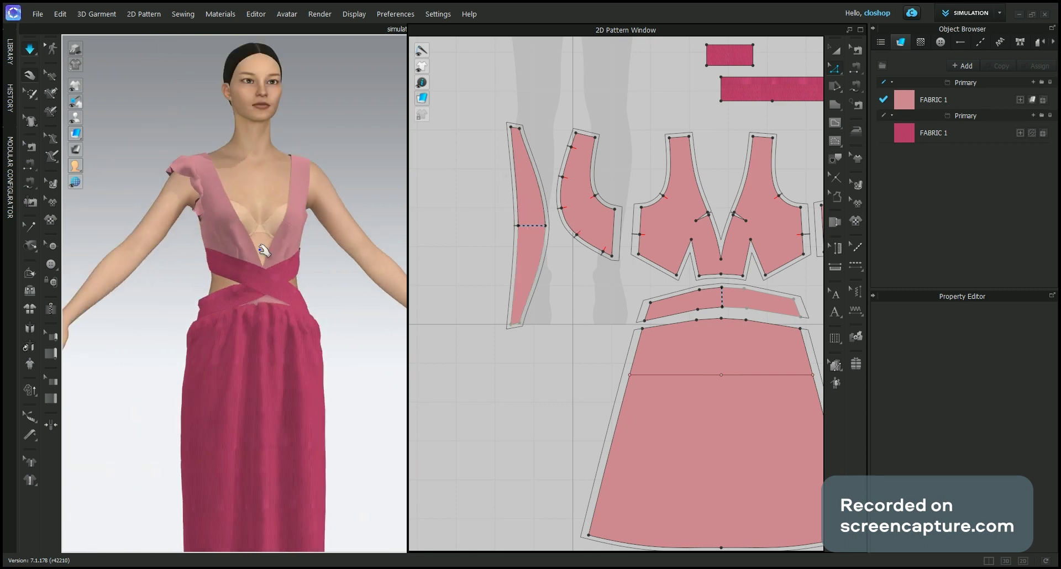